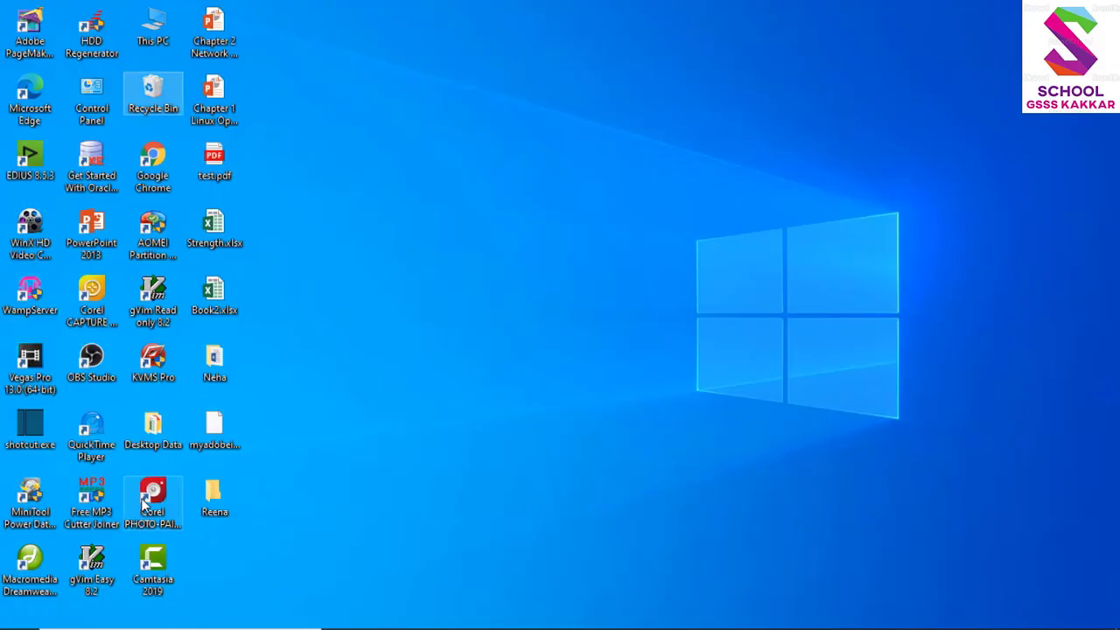
Launch Excel 2013 from the taskbar search and create a blank workbook (Book2)
click(75, 614)
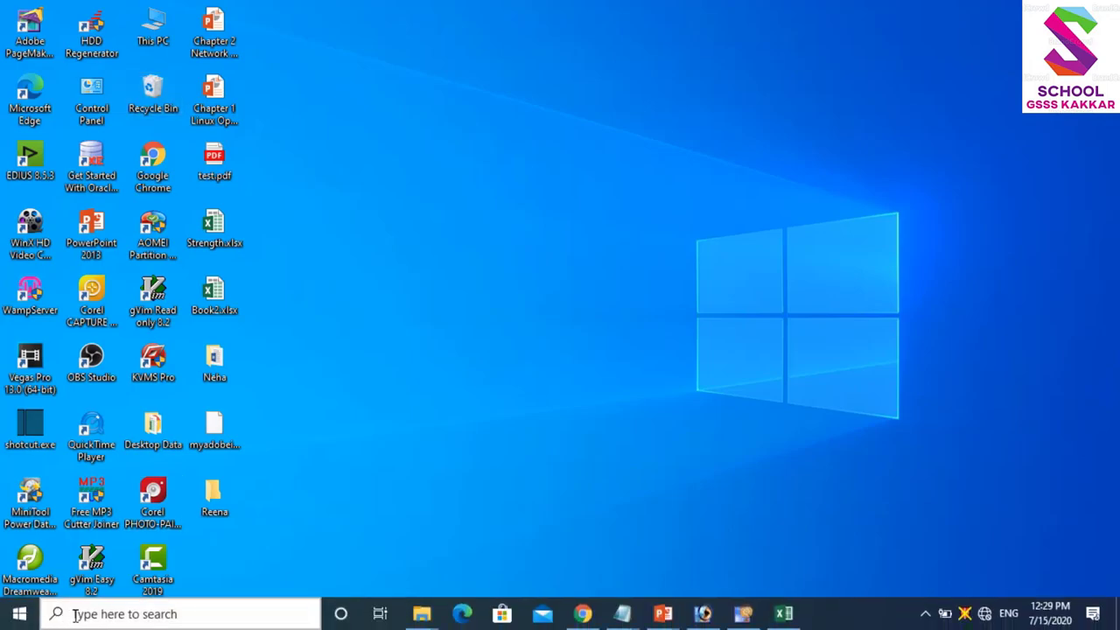
text(e)
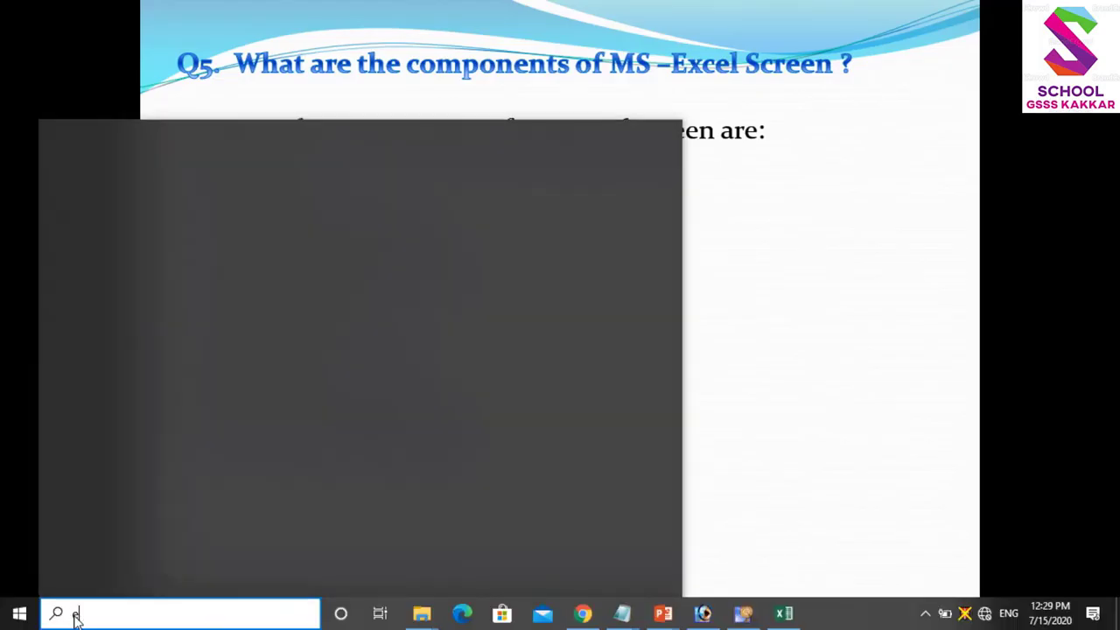
text(xcel)
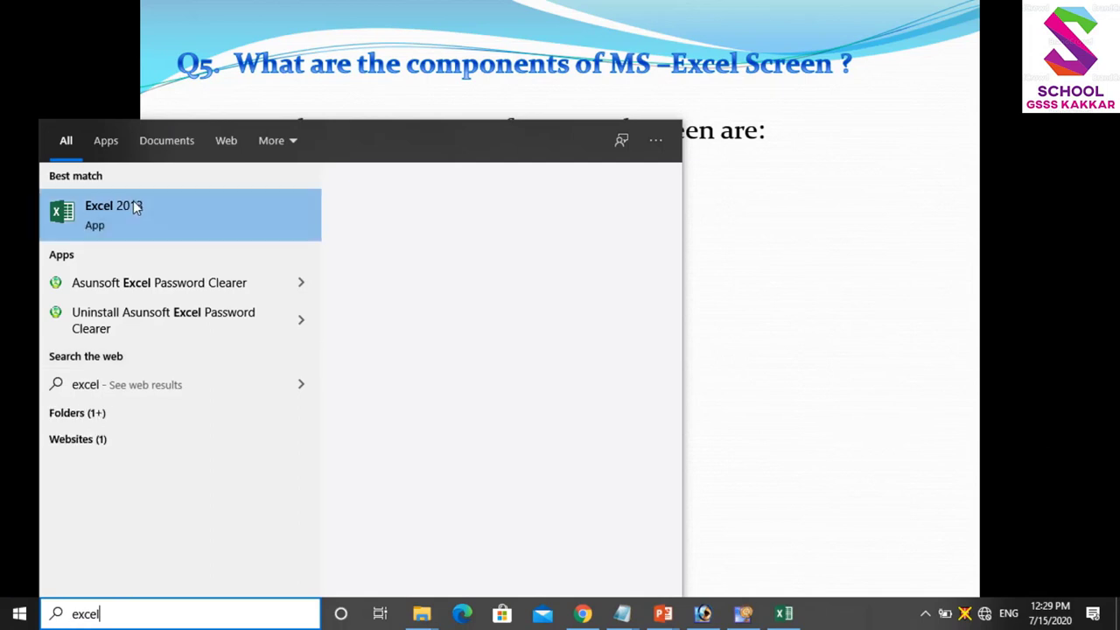
click(106, 212)
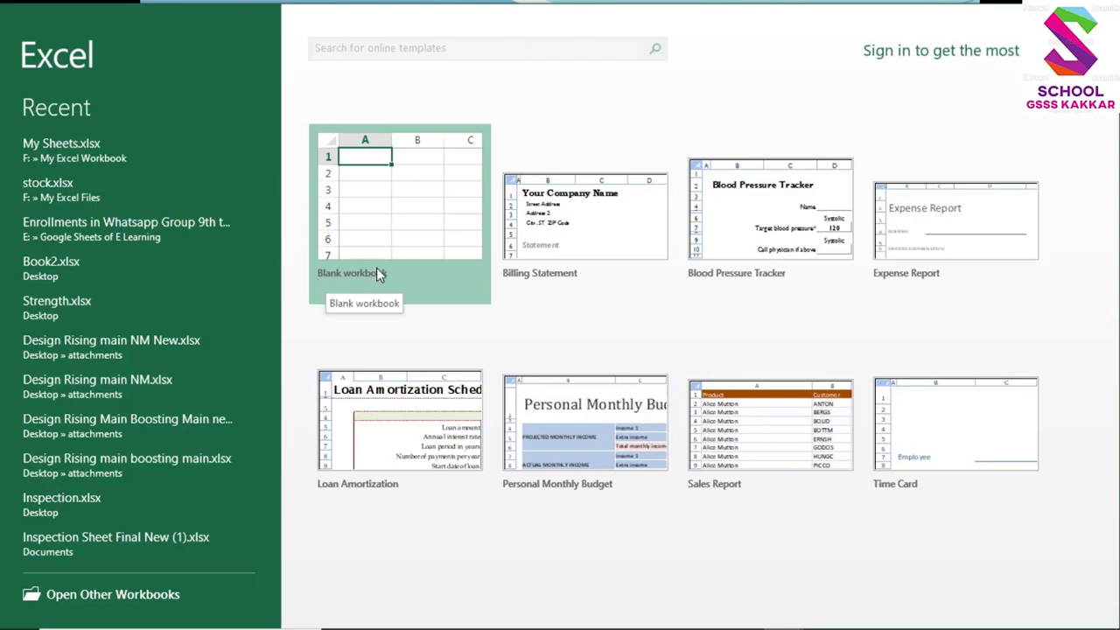
click(380, 274)
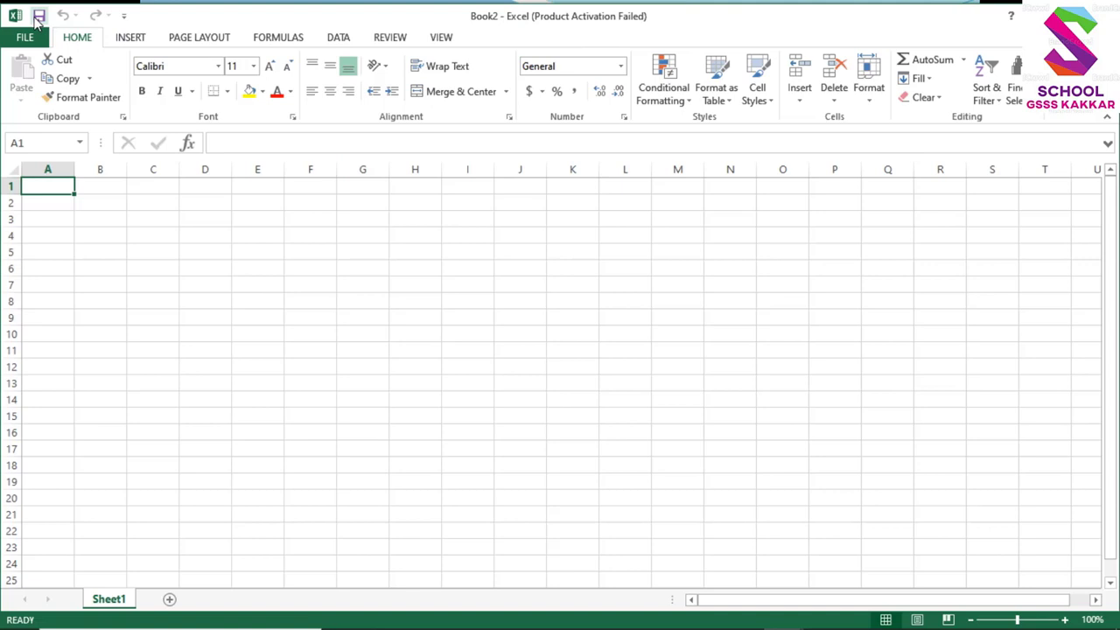
Open the Save As browse dialog and show the contents of Local Disk (F:)
click(24, 37)
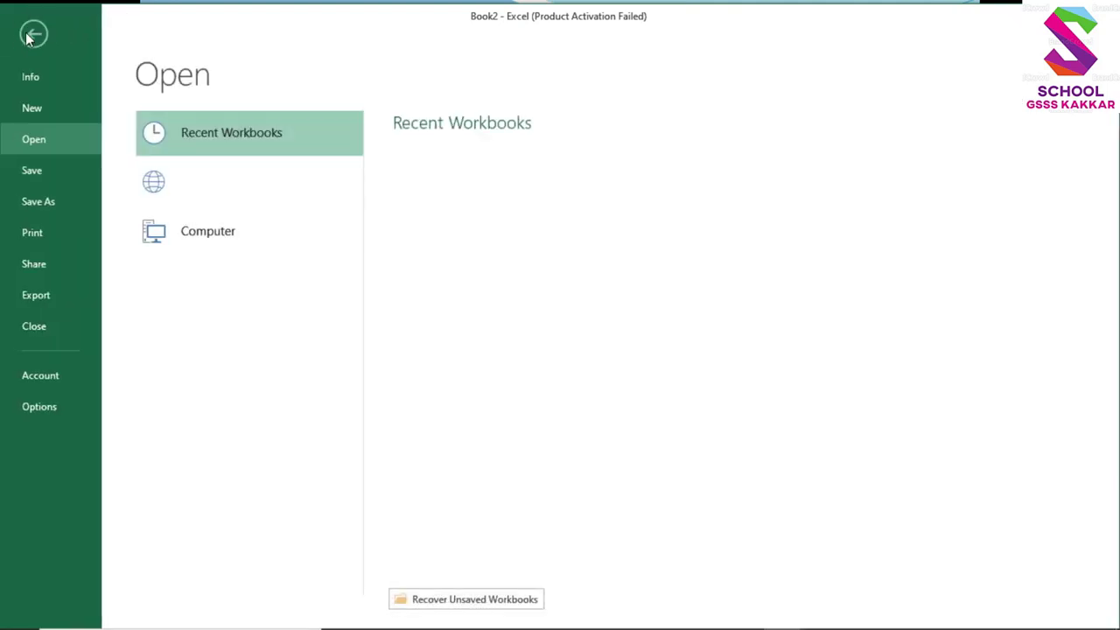
click(40, 202)
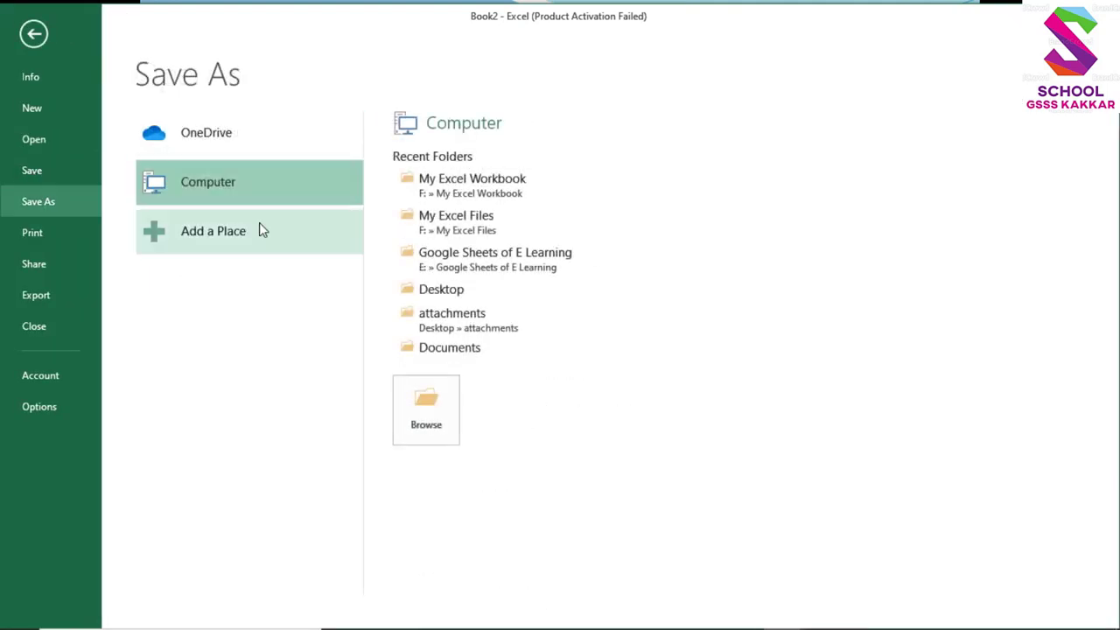
click(430, 400)
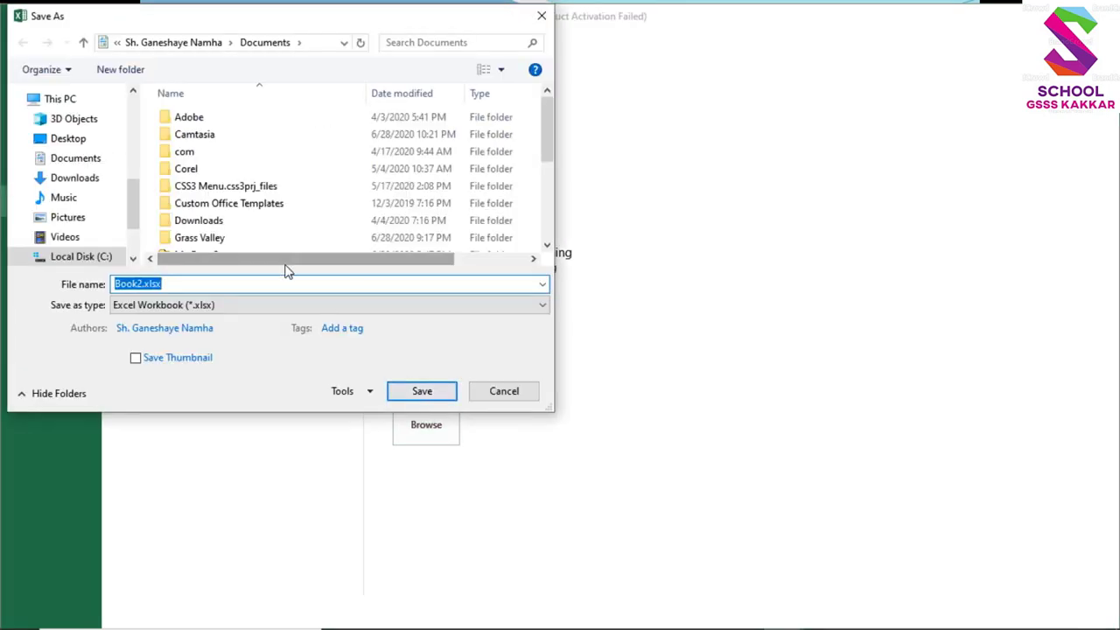
drag(129, 205, 133, 237)
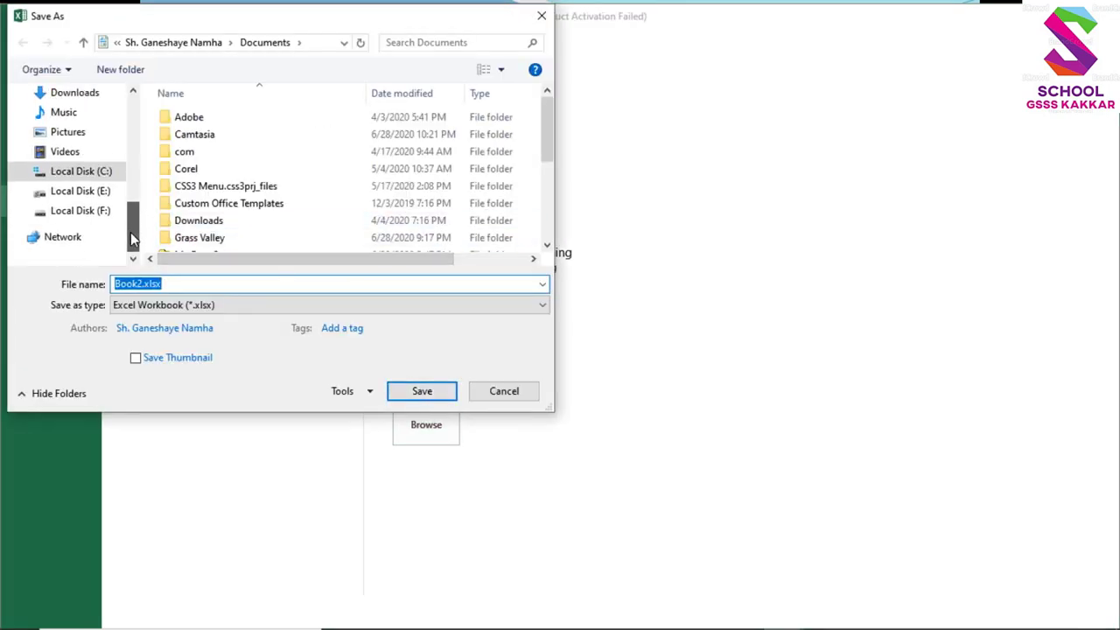
click(88, 213)
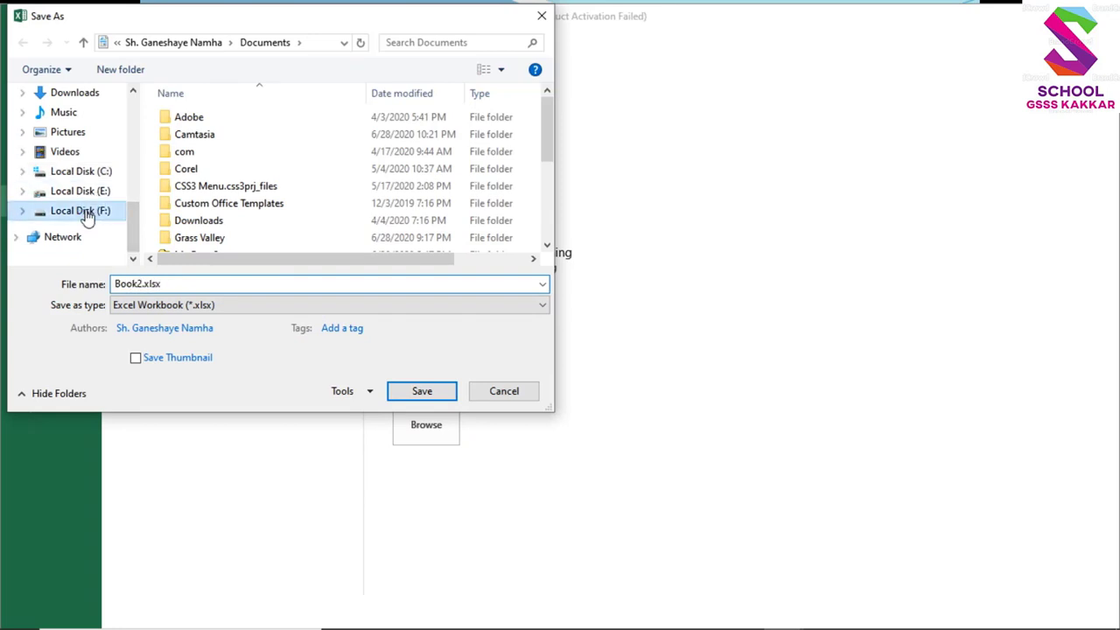
Create a new folder on drive F named after a person, declining the merge prompt
click(120, 69)
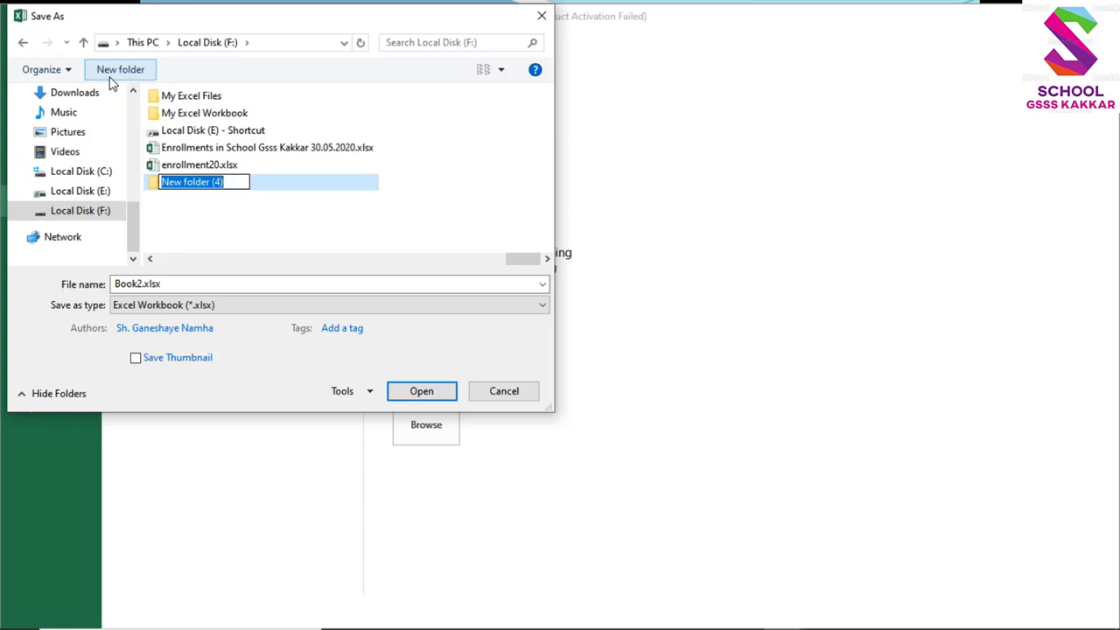
text(Sunil)
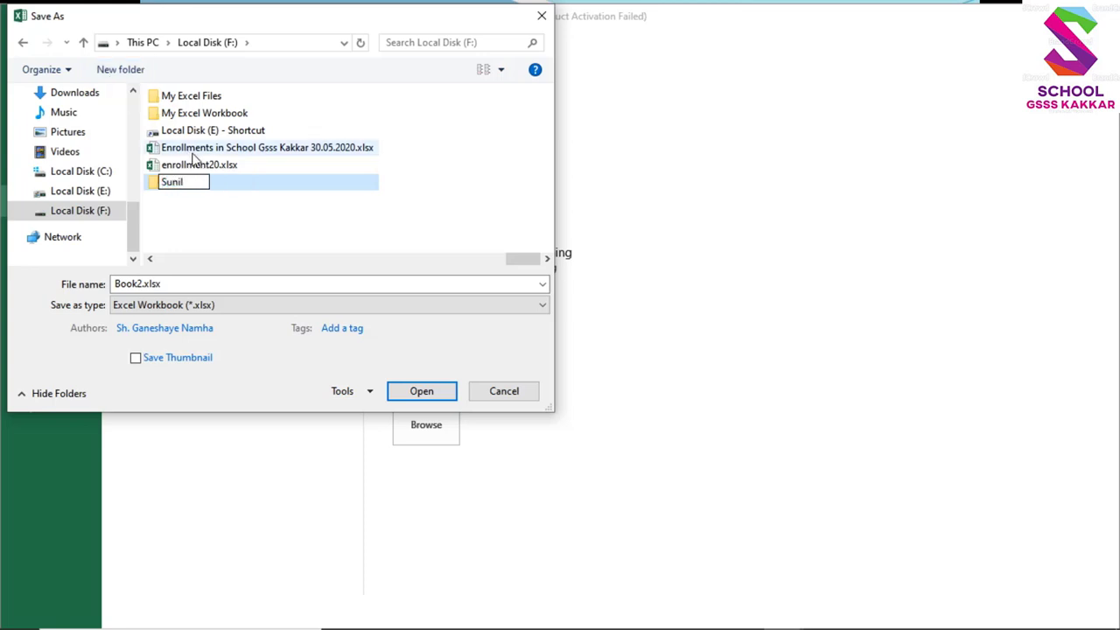
click(254, 189)
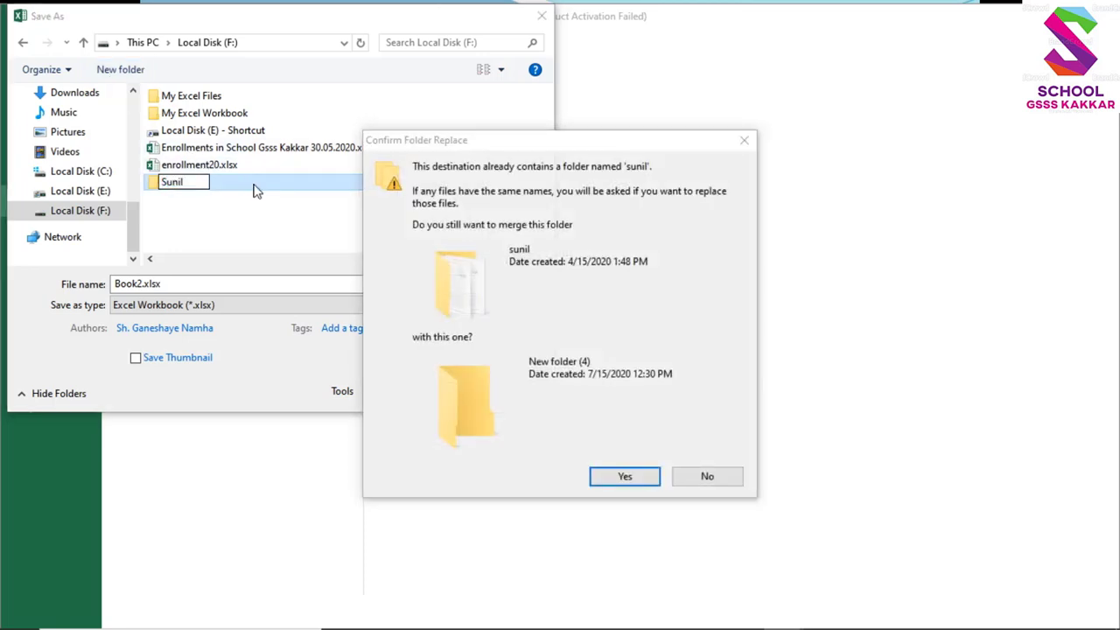
click(681, 479)
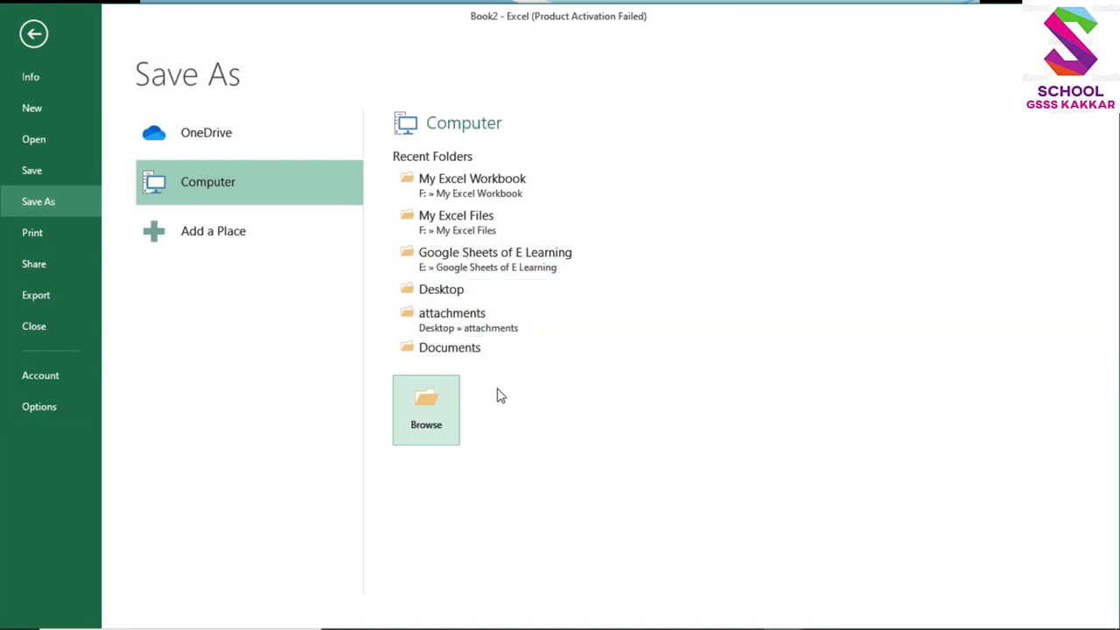
Browse to This PC > Local Disk (F:) and add another folder named after a person
click(427, 399)
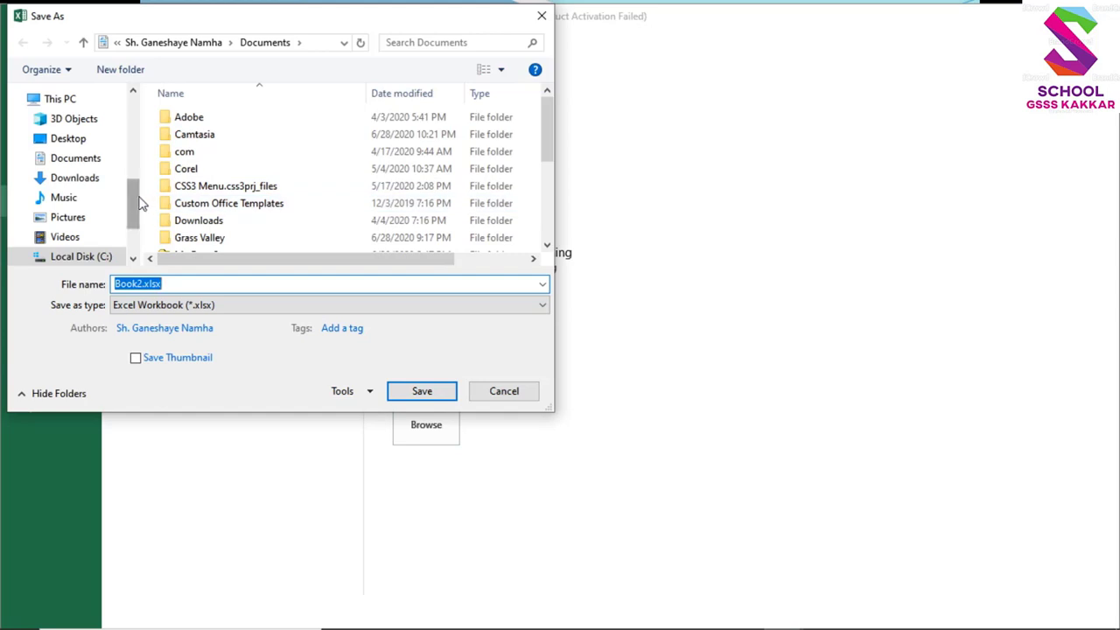
mouse_move(137, 205)
mouse_down()
mouse_move(135, 225)
mouse_move(133, 180)
mouse_up()
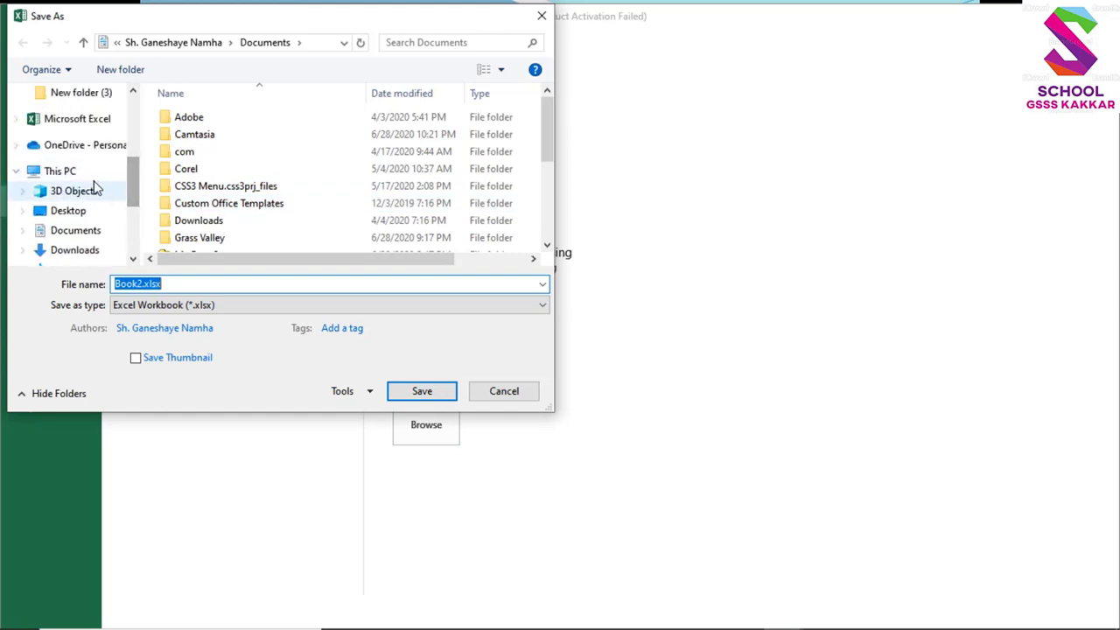
click(61, 171)
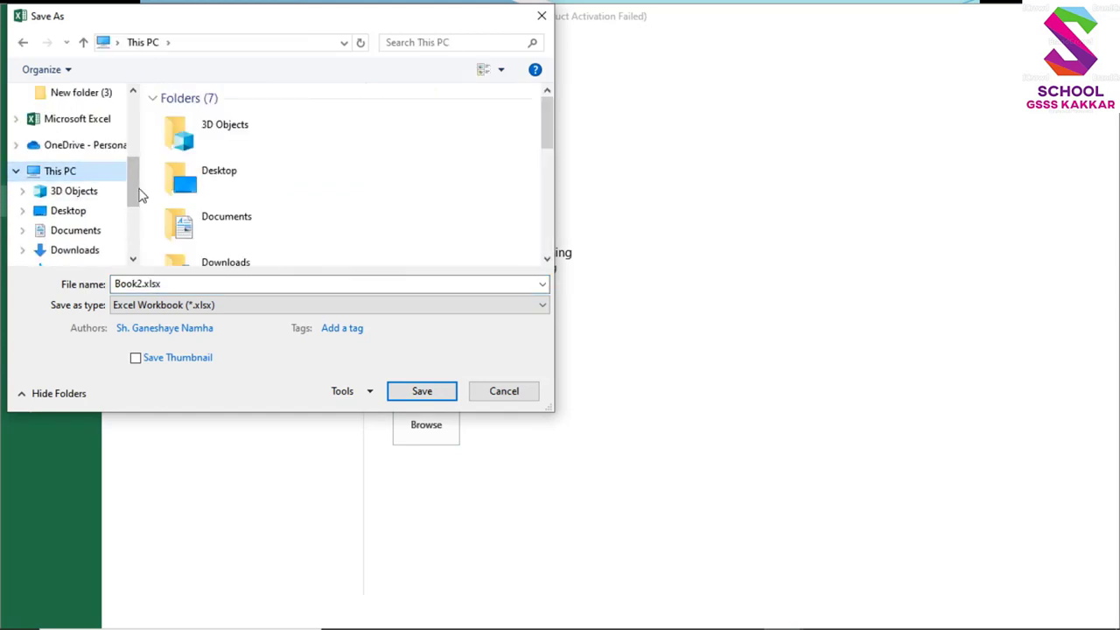
drag(135, 182, 140, 254)
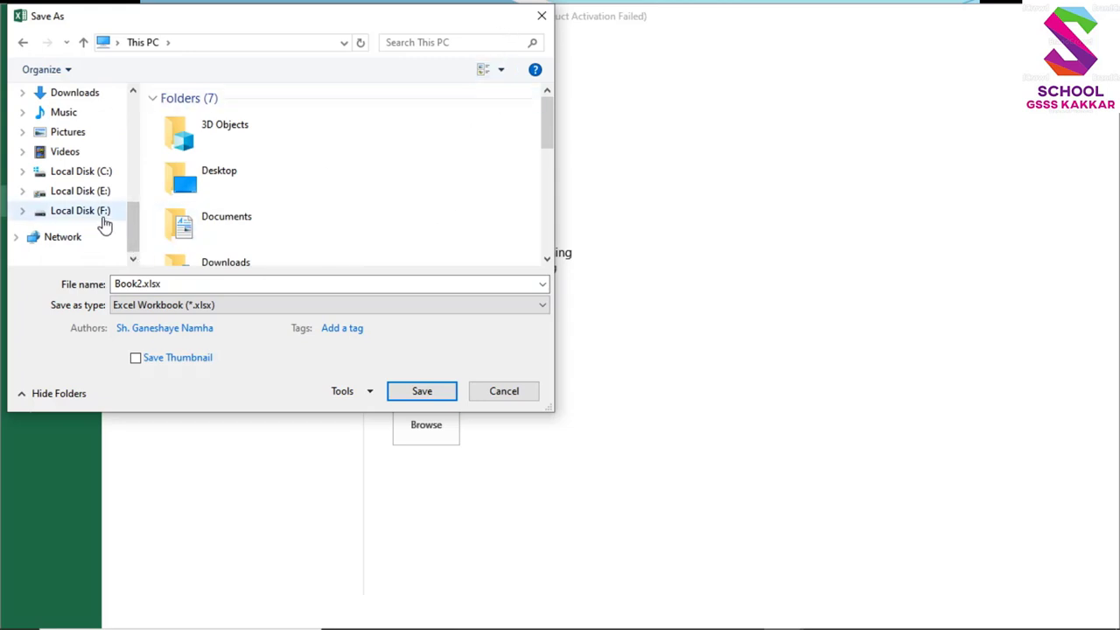
click(102, 217)
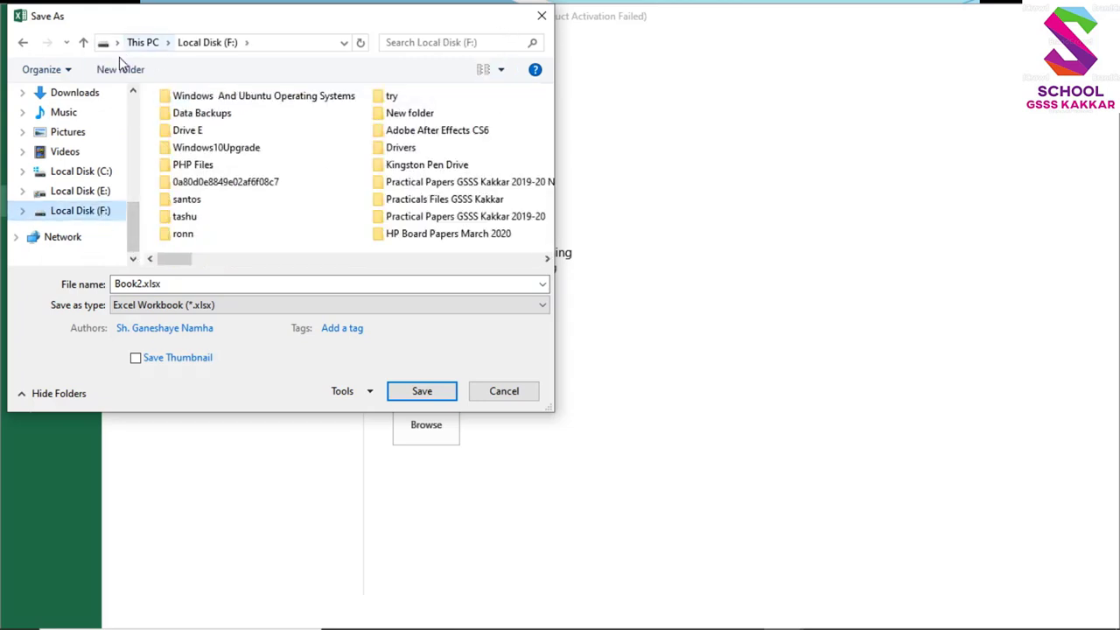
click(120, 74)
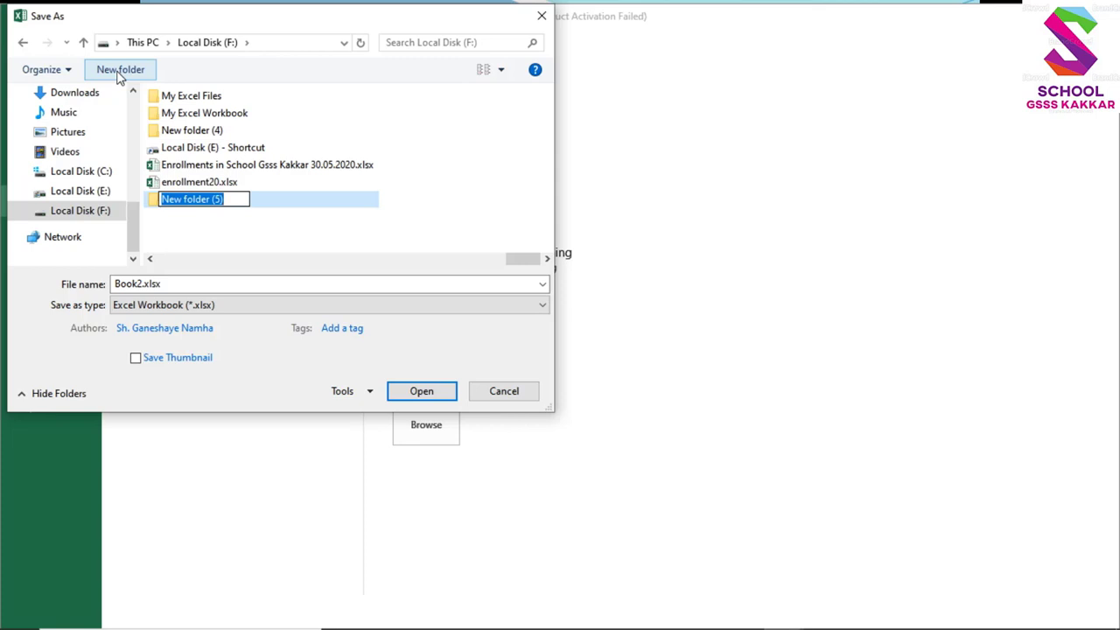
text(R)
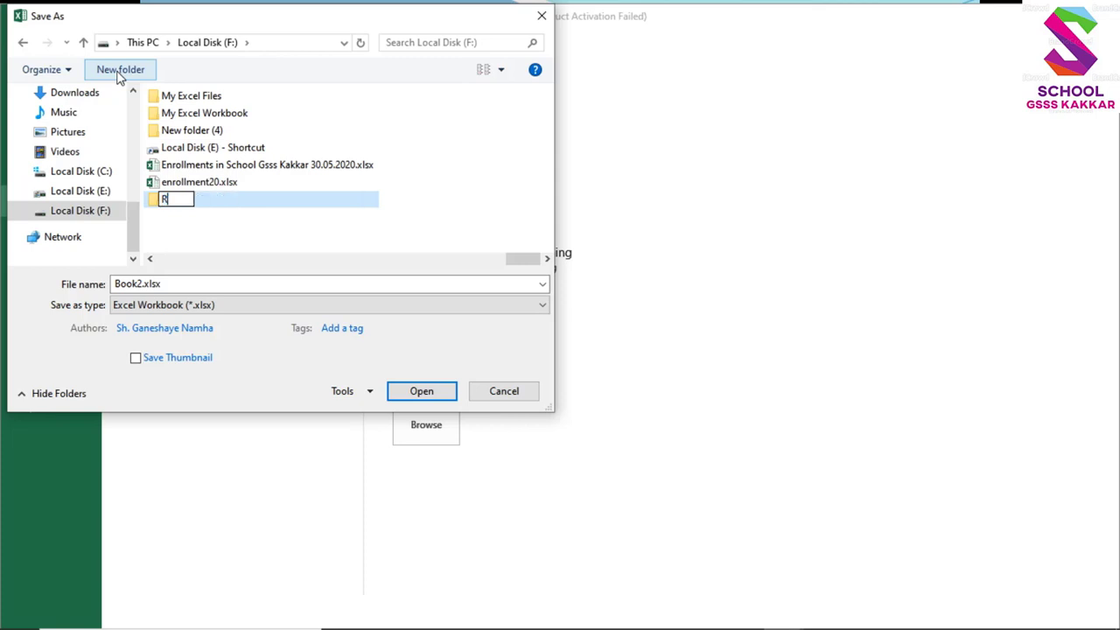
text(ishav)
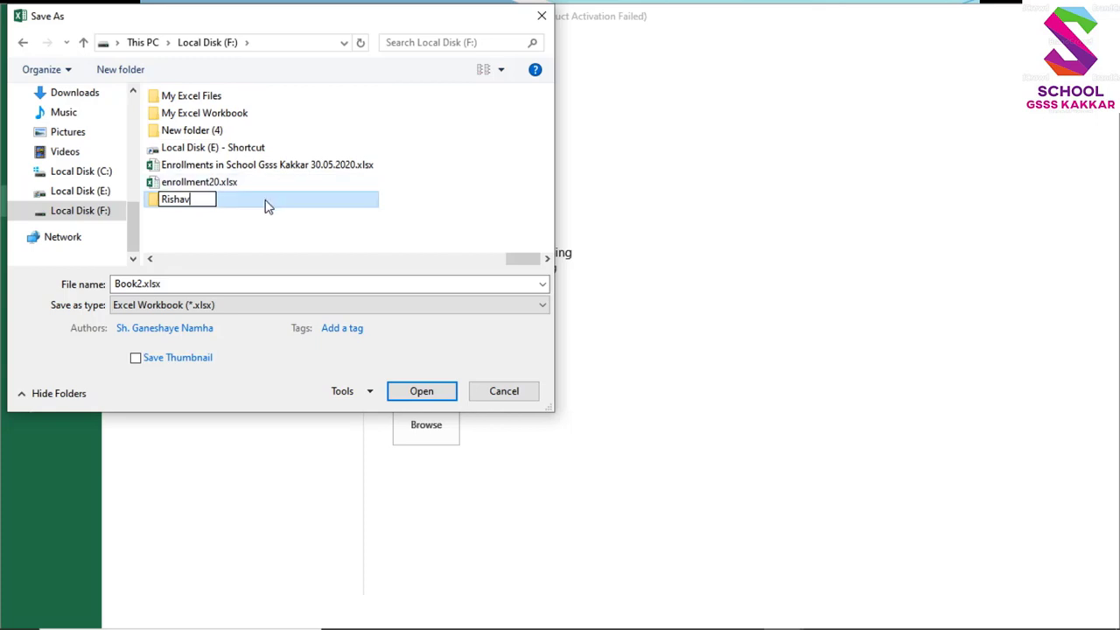
key(Return)
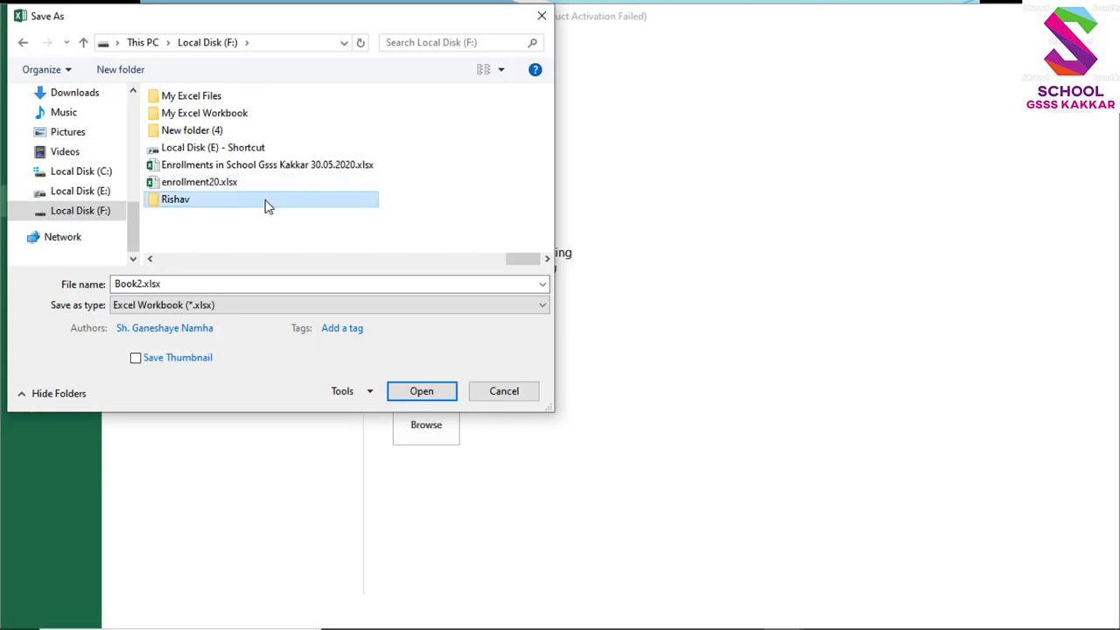
Open the new folder and save the workbook there as Maths.xlsx
click(420, 393)
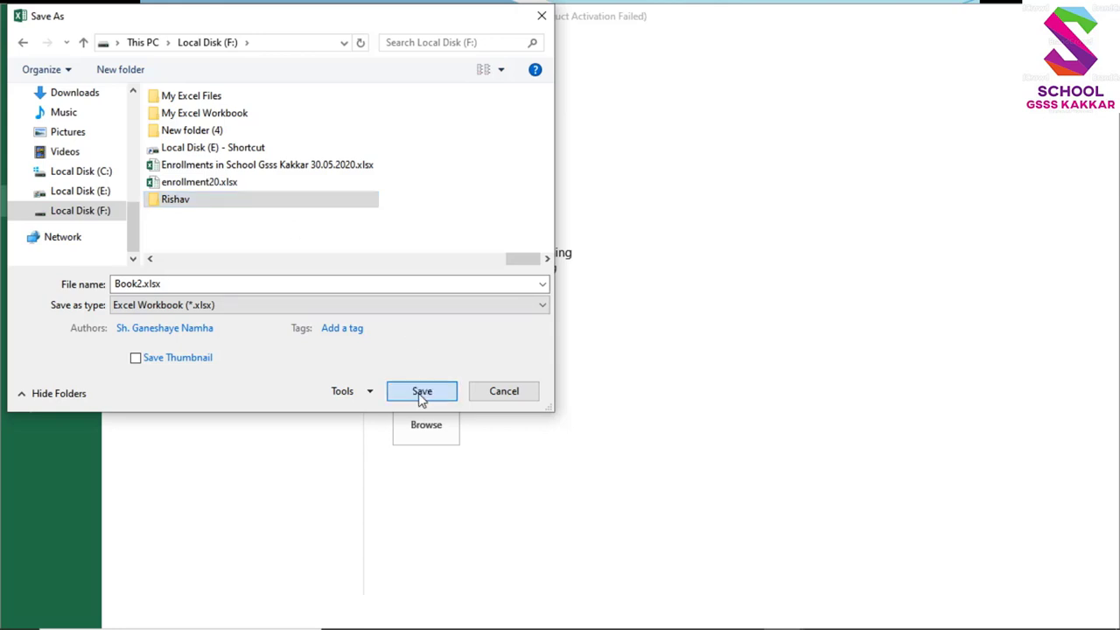
click(141, 282)
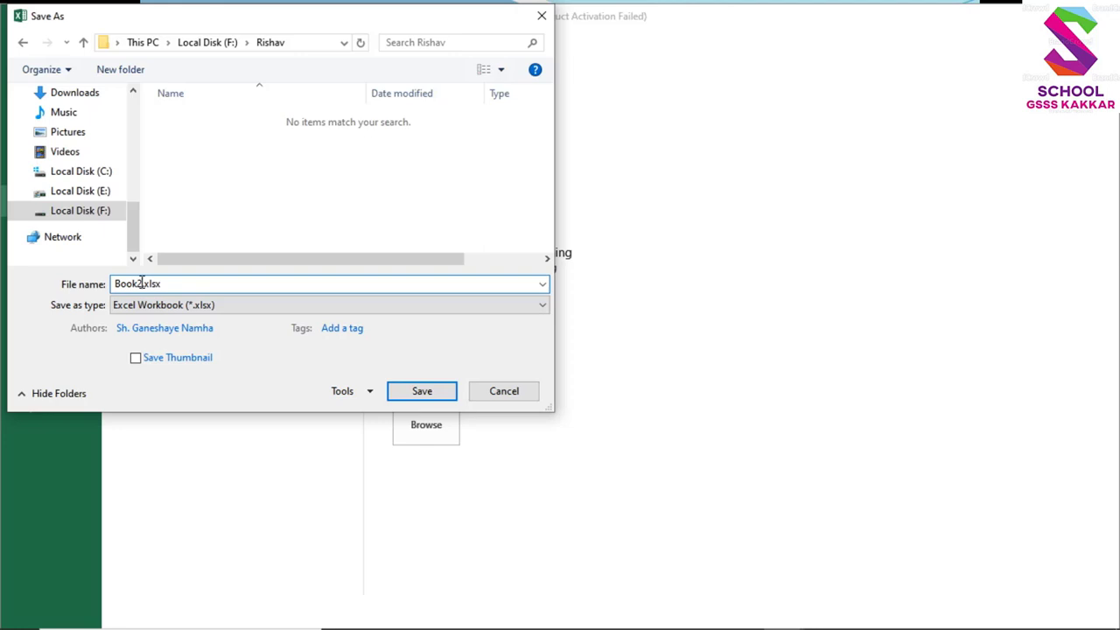
key(BackSpace)
key(BackSpace)
key(BackSpace)
key(BackSpace)
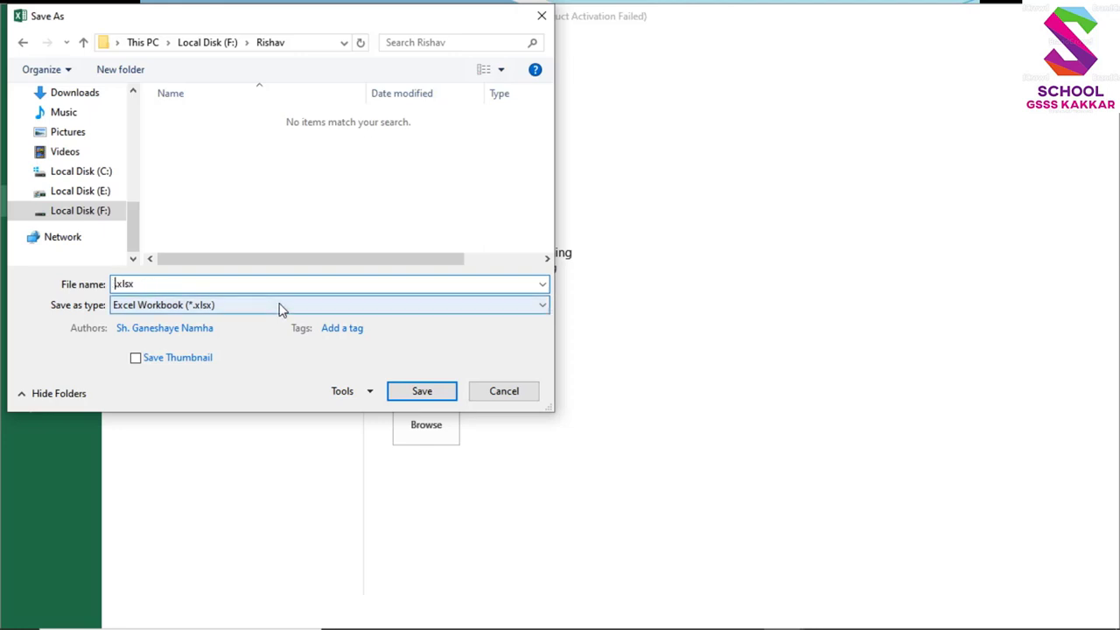
text(My Exce)
text(l)
text( Book)
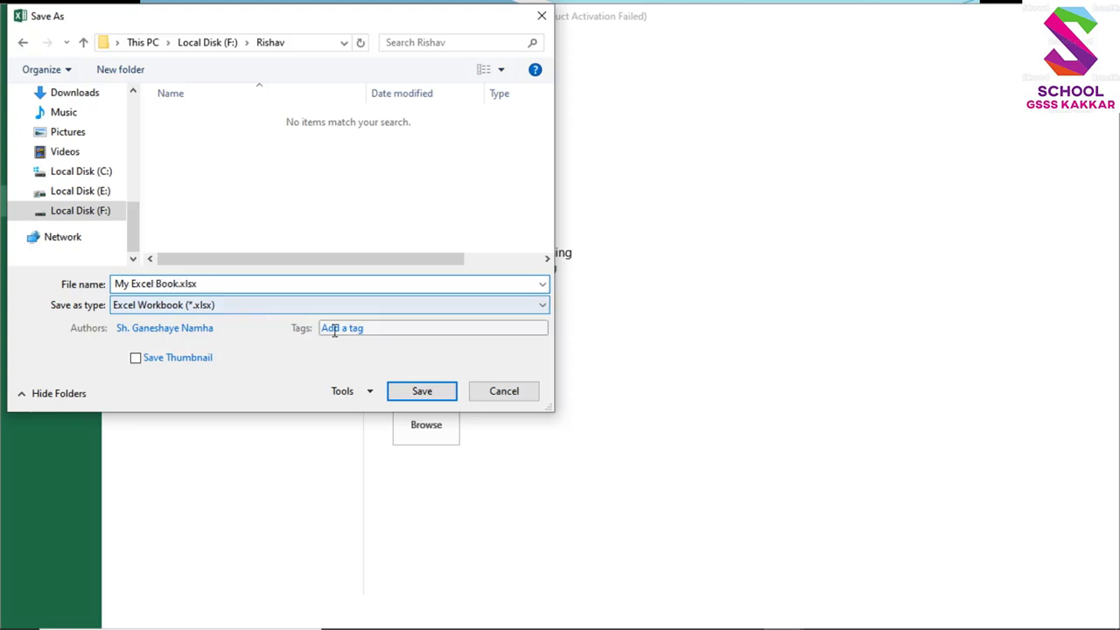
key(BackSpace)
key(BackSpace)
key(BackSpace)
key(BackSpace)
key(BackSpace)
key(BackSpace)
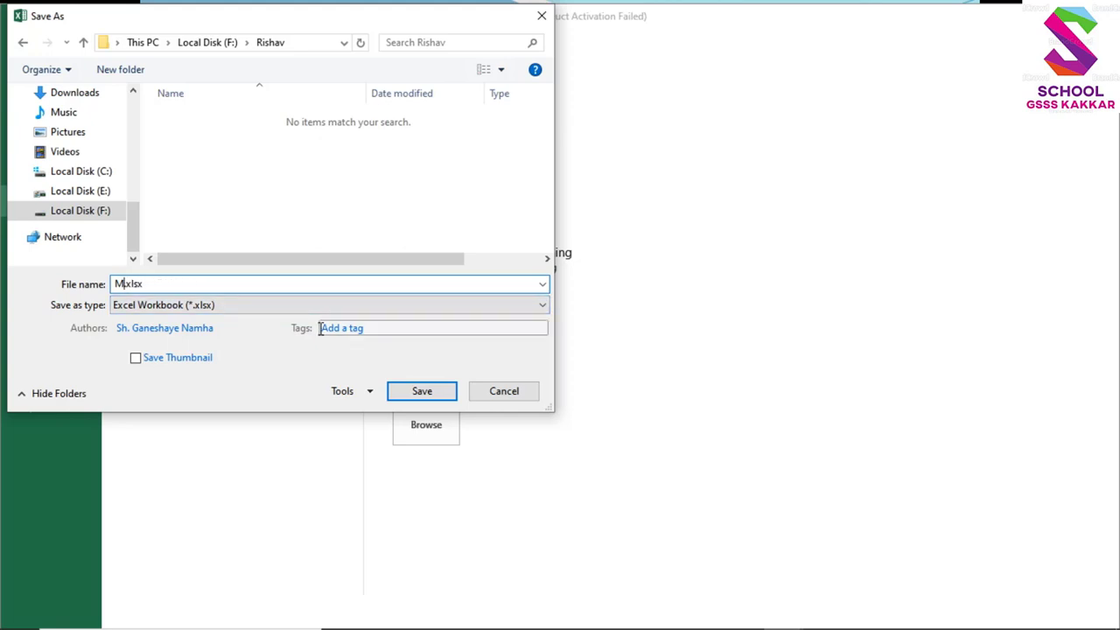
key(BackSpace)
text(Maths)
click(413, 393)
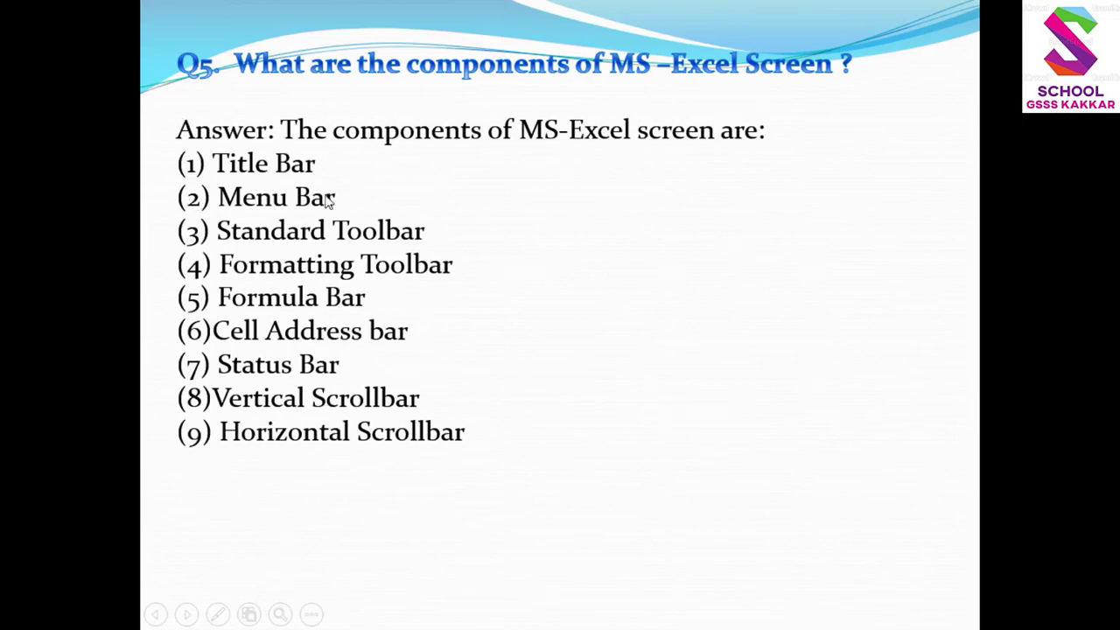
Switch from the slide show to the Maths workbook and show its FILE Info page
key(alt+Tab)
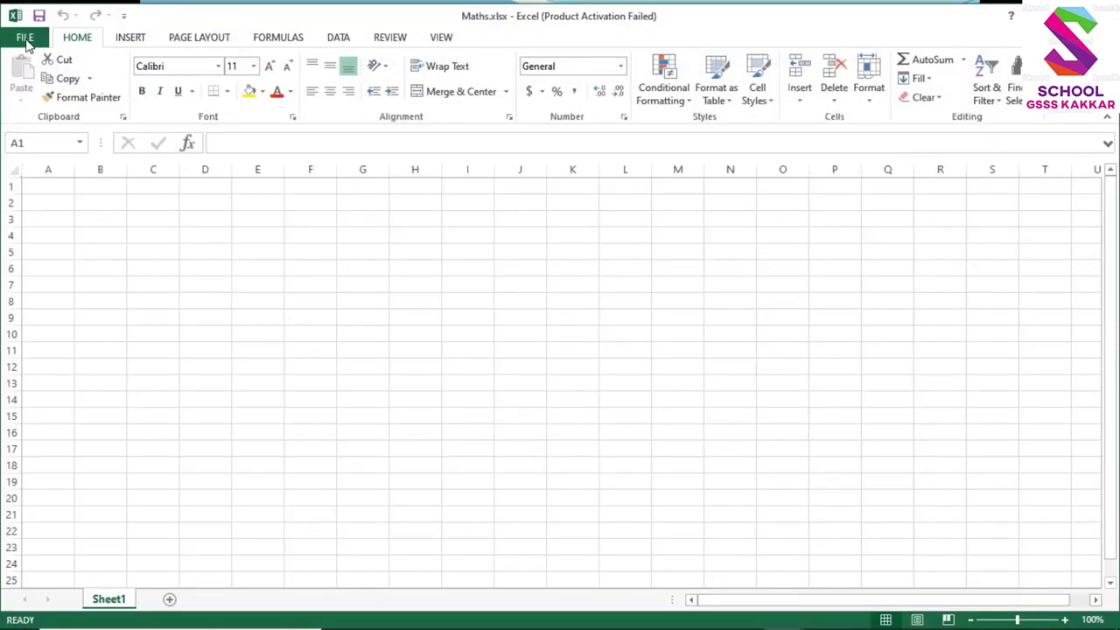
click(24, 38)
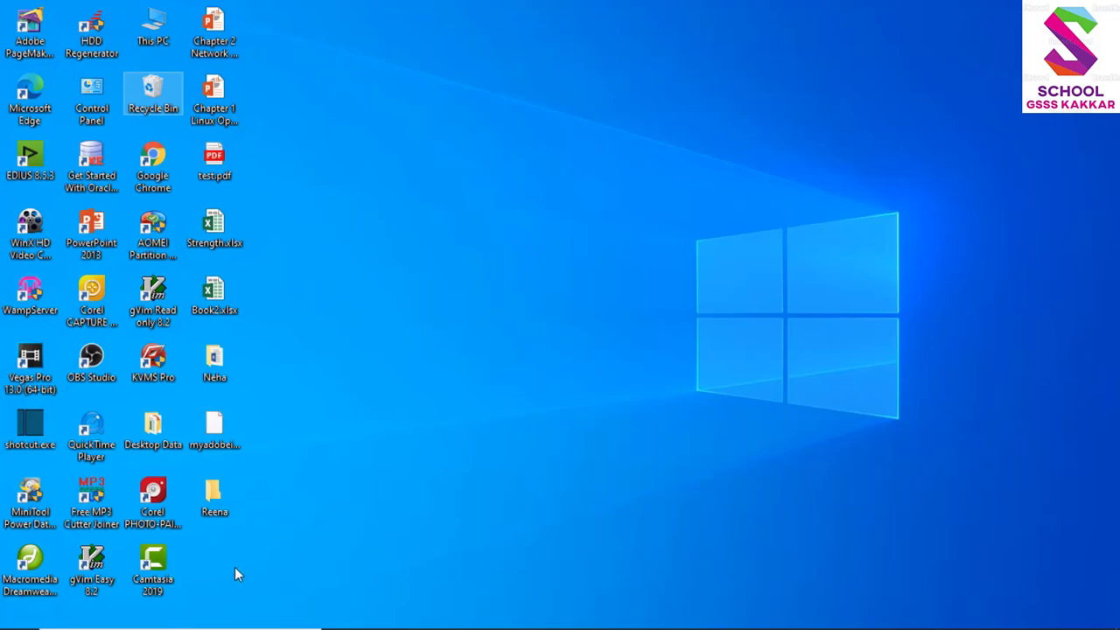
Launch Notepad from Windows search, look through its File and View menus, then return to the slide show
click(163, 614)
text(n)
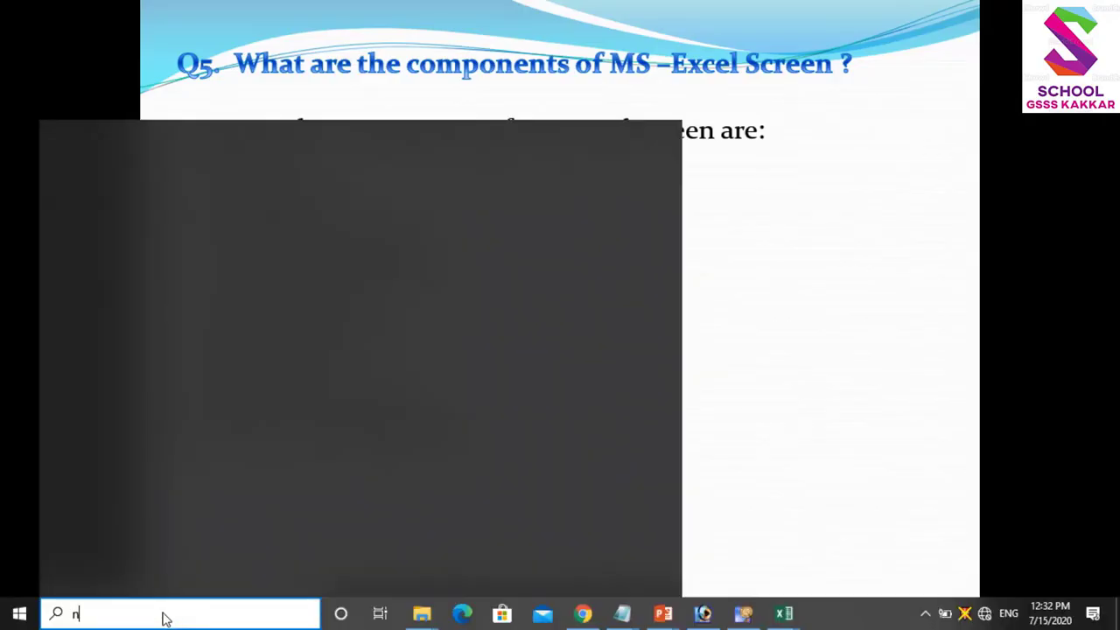
text(otepad)
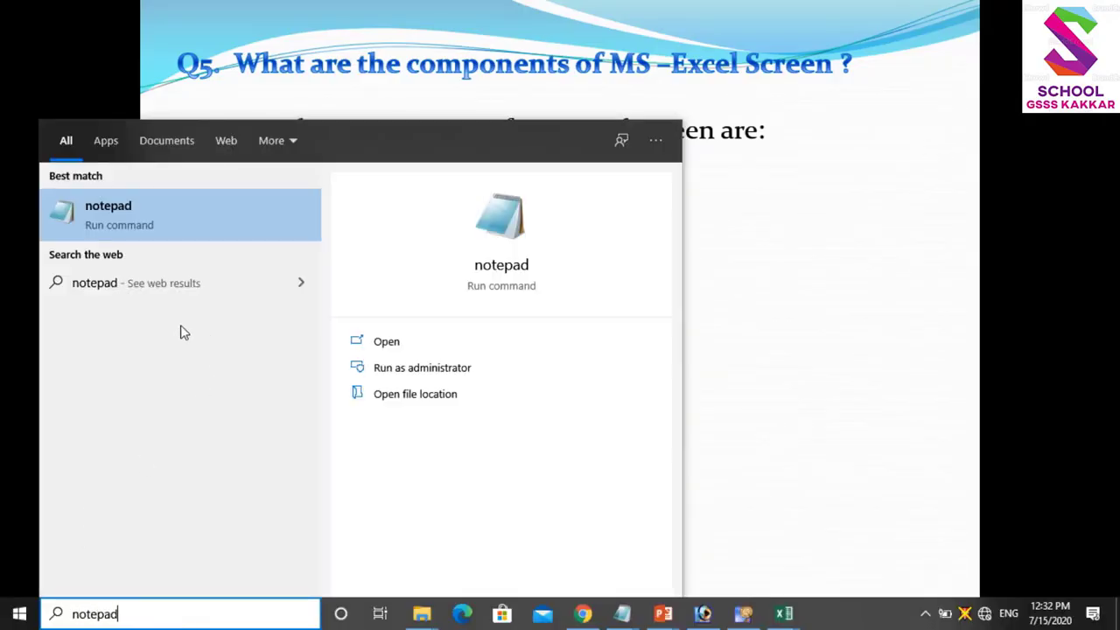
click(100, 238)
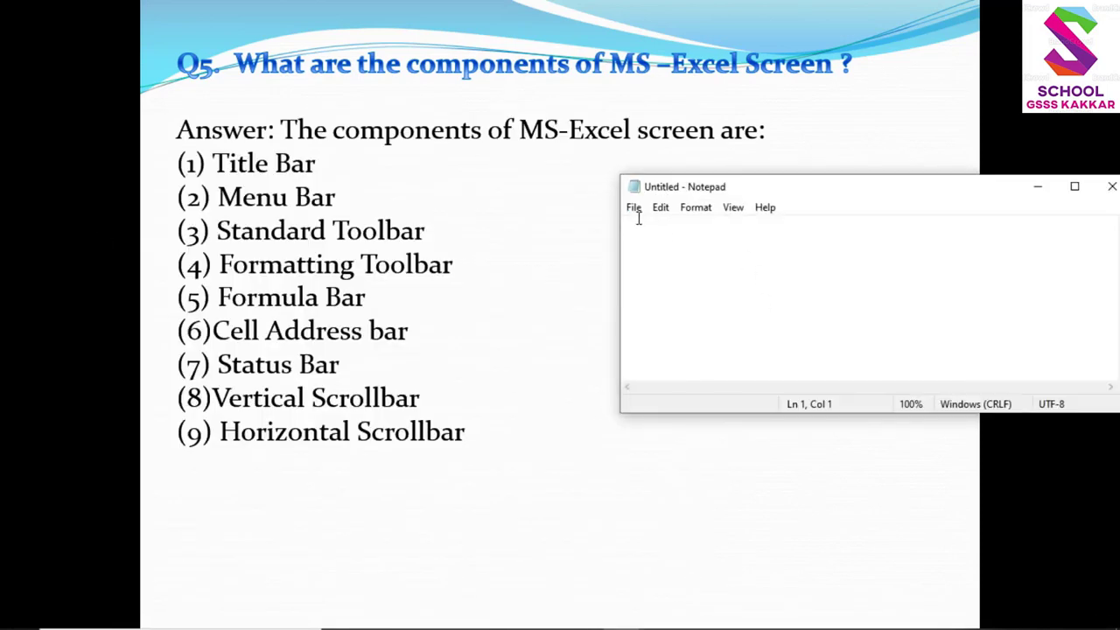
click(633, 212)
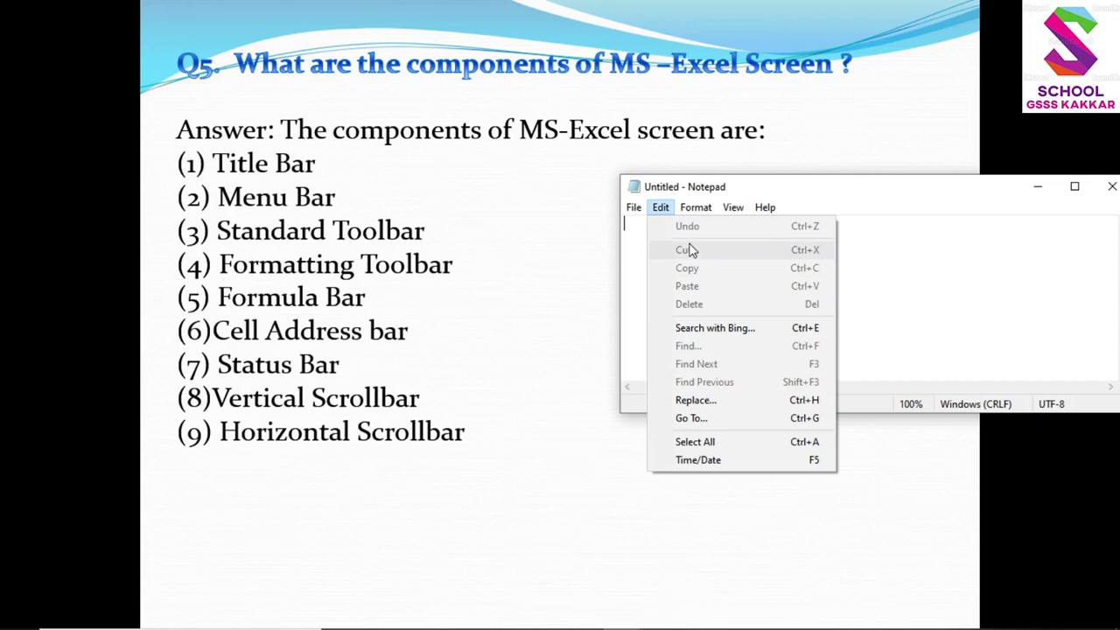
click(725, 210)
click(470, 285)
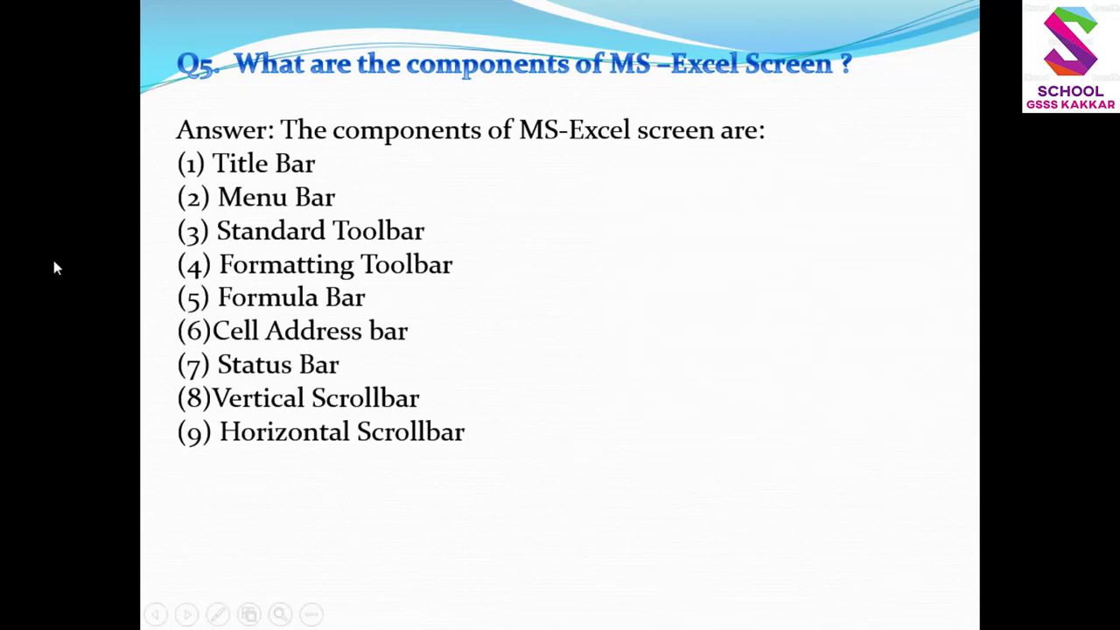
Cycle through the open windows with Alt+Tab to reach My Sheets.xlsx
key(alt+Tab)
key(alt+Tab)
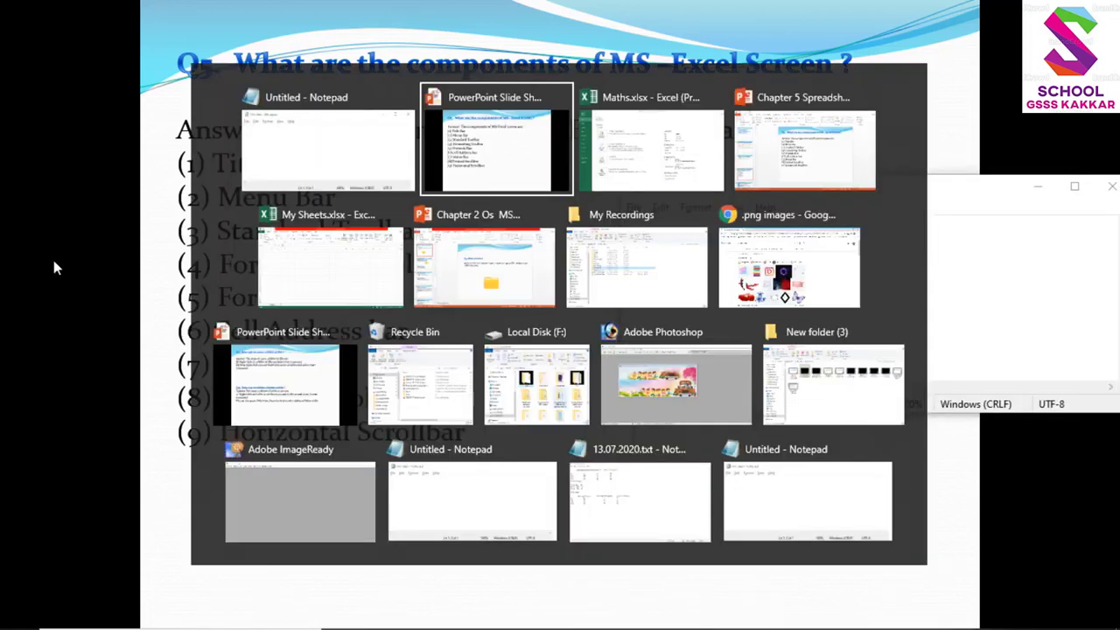
key(alt+Tab)
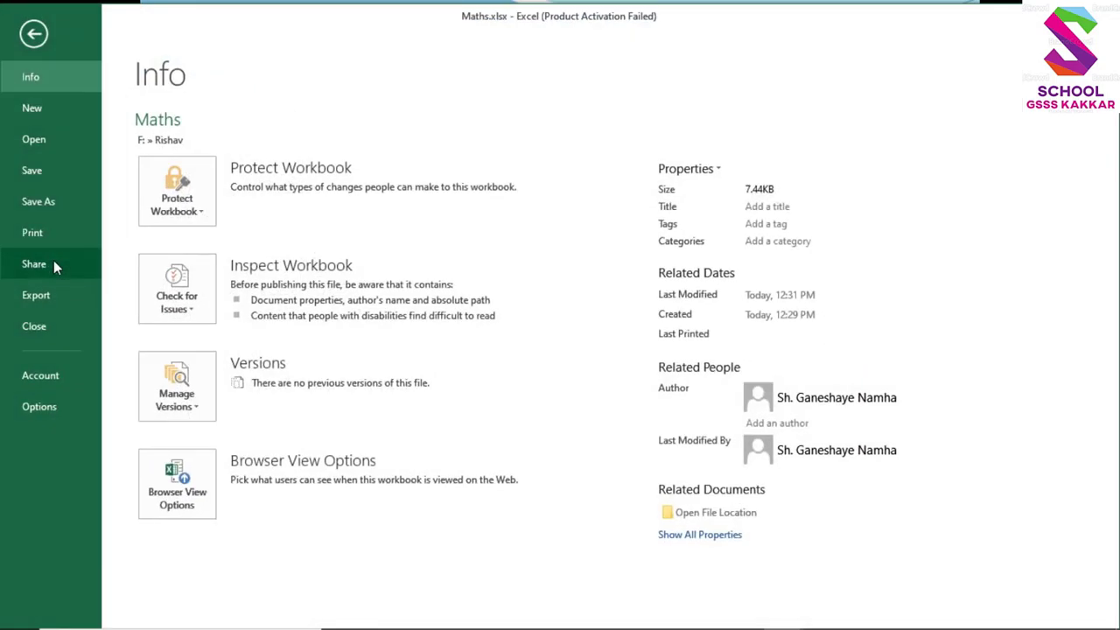
key(alt+Tab)
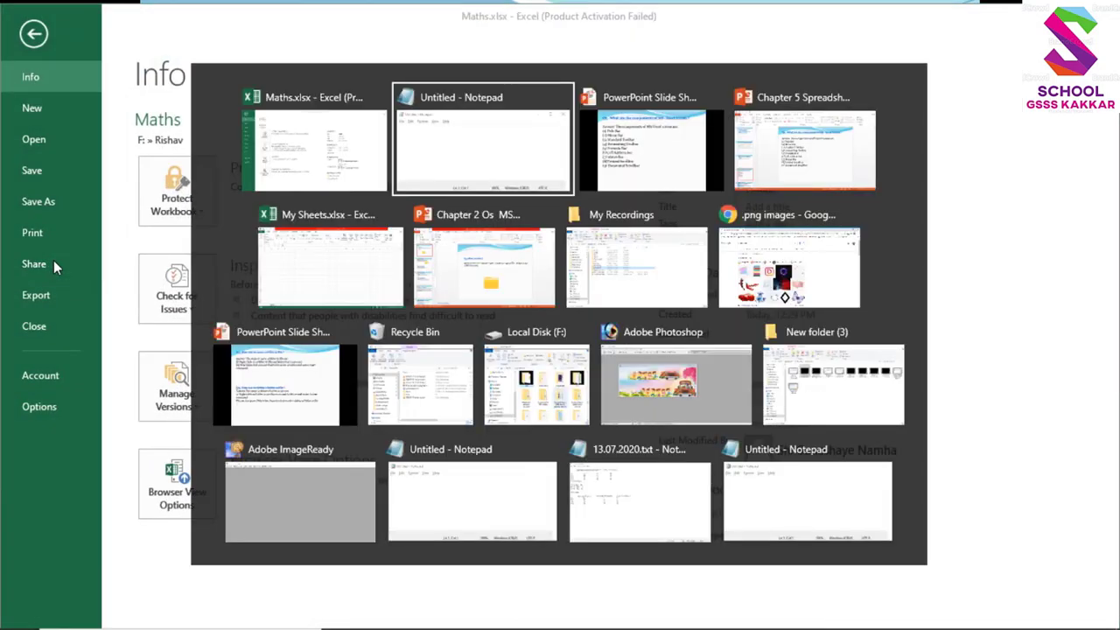
key(Tab)
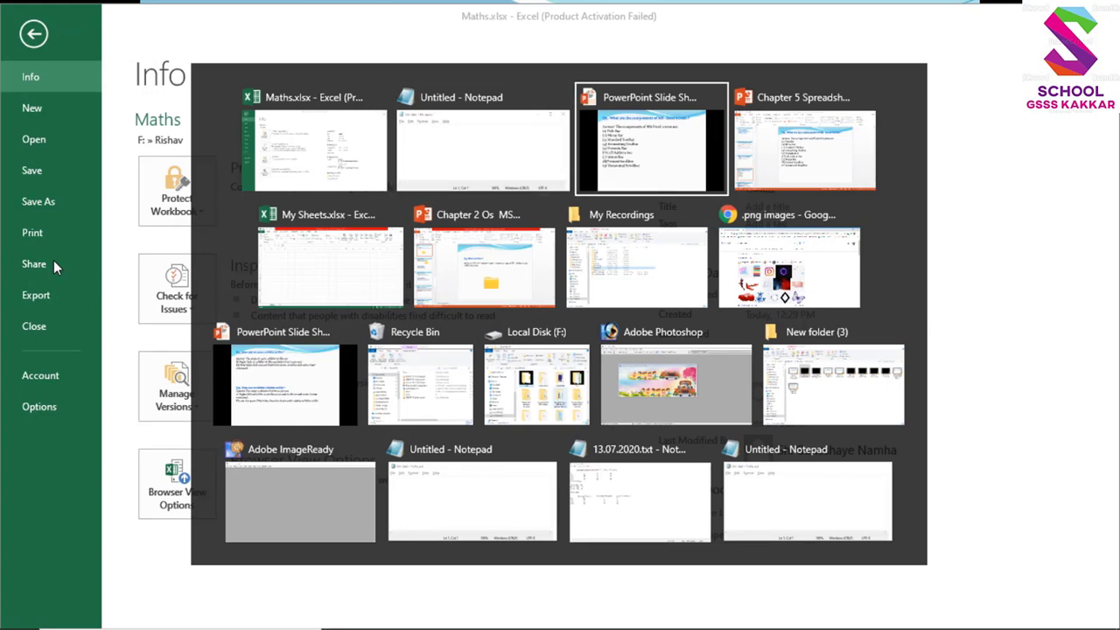
key(Tab)
key(Tab)
key(Tab)
key(Tab)
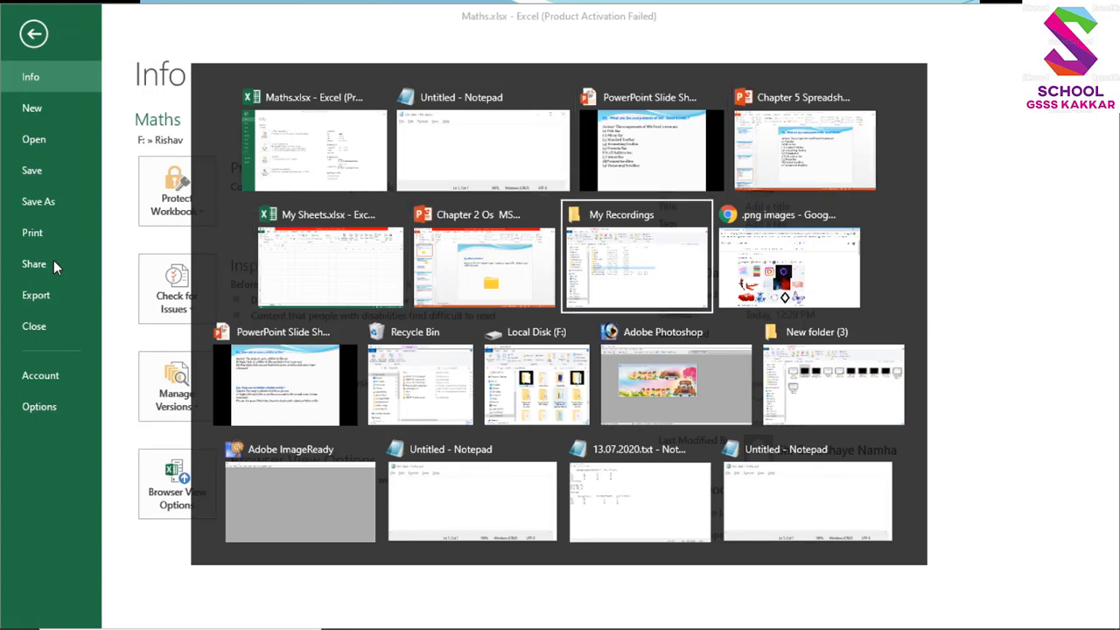
key(Tab)
key(Tab)
key(Tab)
key(Tab)
key(Tab)
key(Tab)
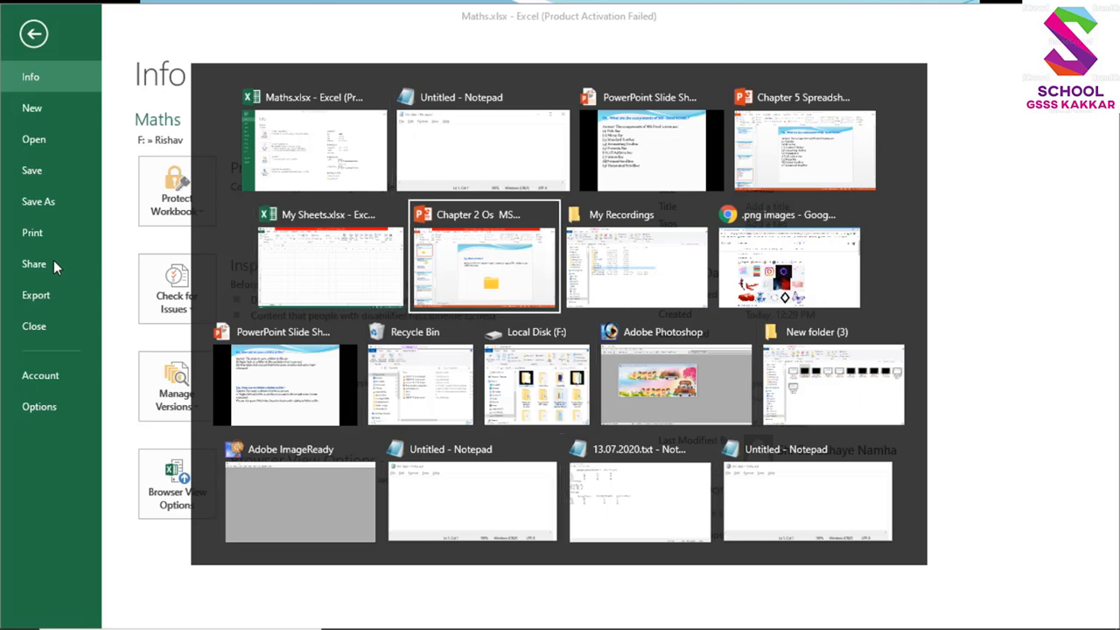
key(Tab)
key(Tab)
key(Tab)
key(Tab)
key(Tab)
key(Tab)
key(Tab)
key(Tab)
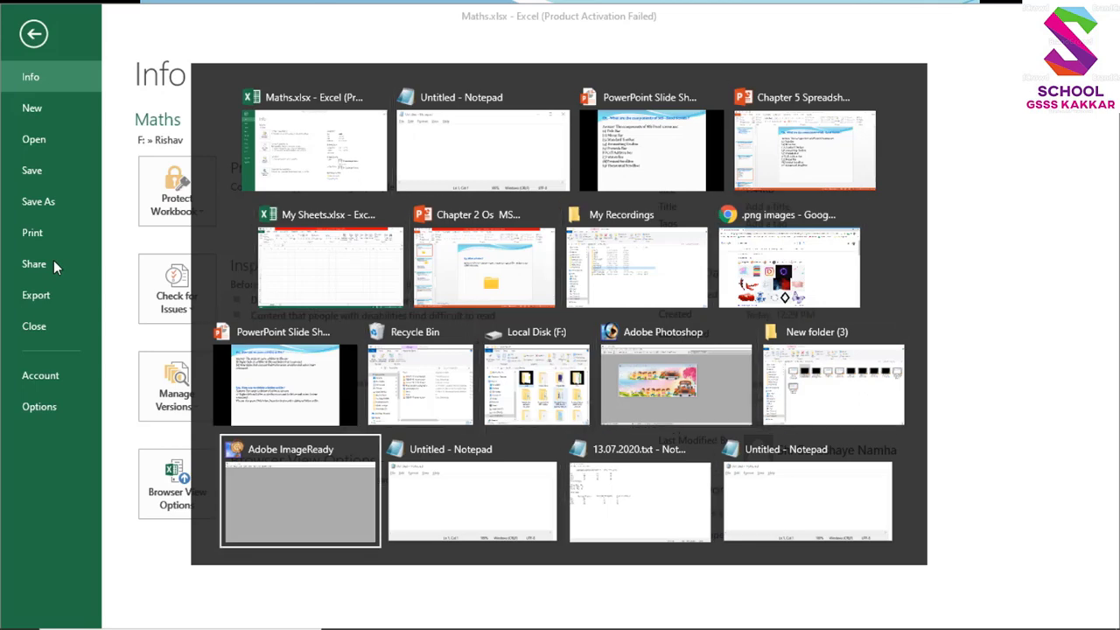
key(Tab)
key(Tab)
key(Tab)
key(Tab)
key(Tab)
key(Tab)
key(Tab)
key(Tab)
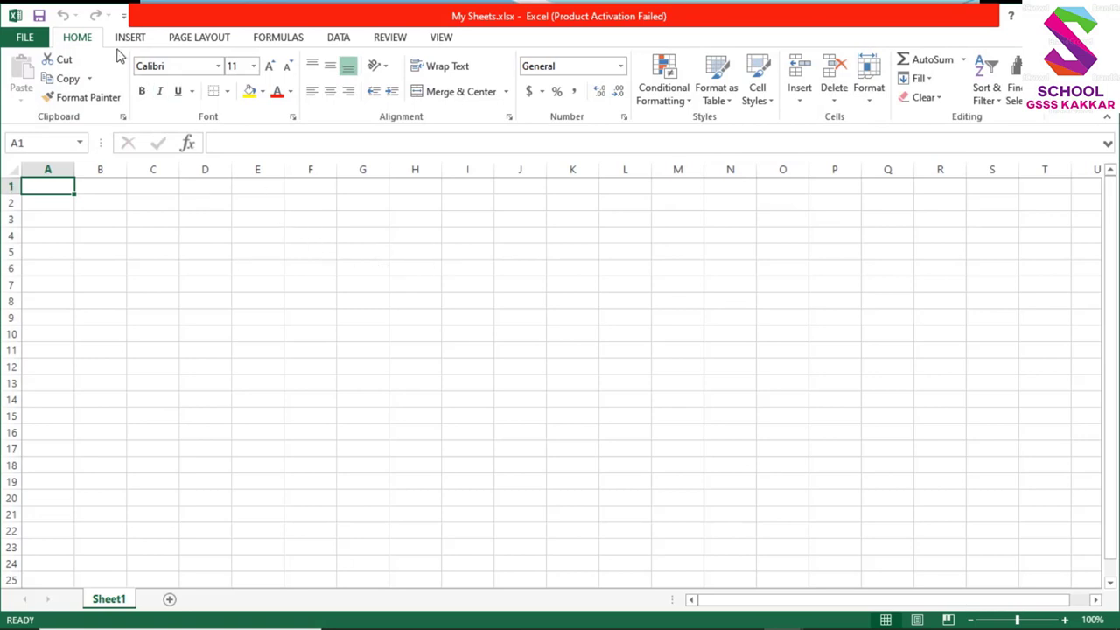
click(207, 42)
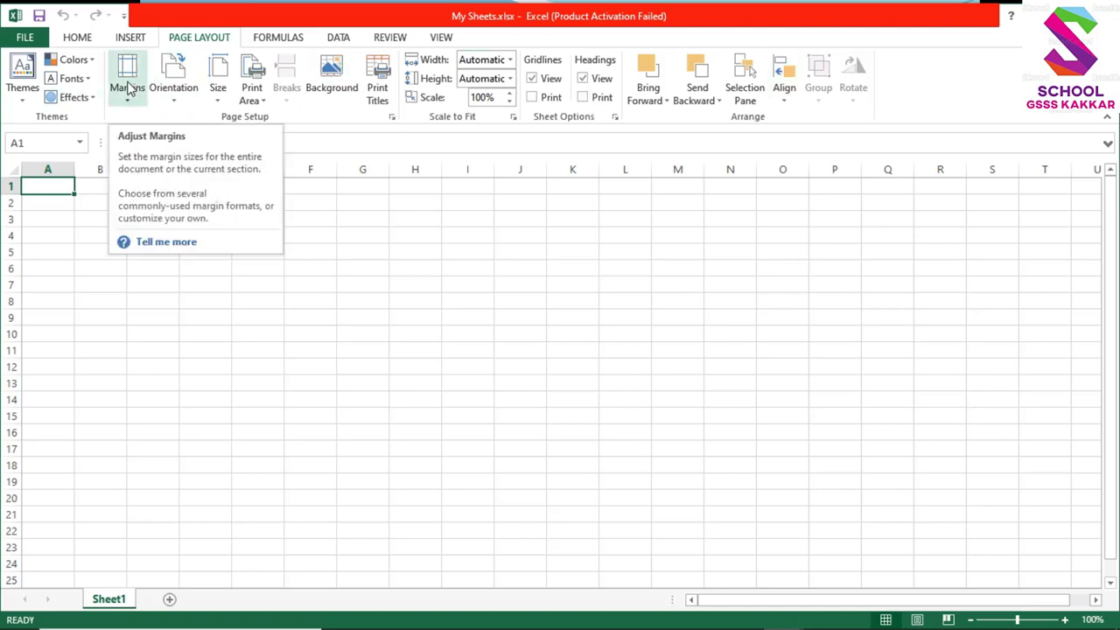
click(79, 38)
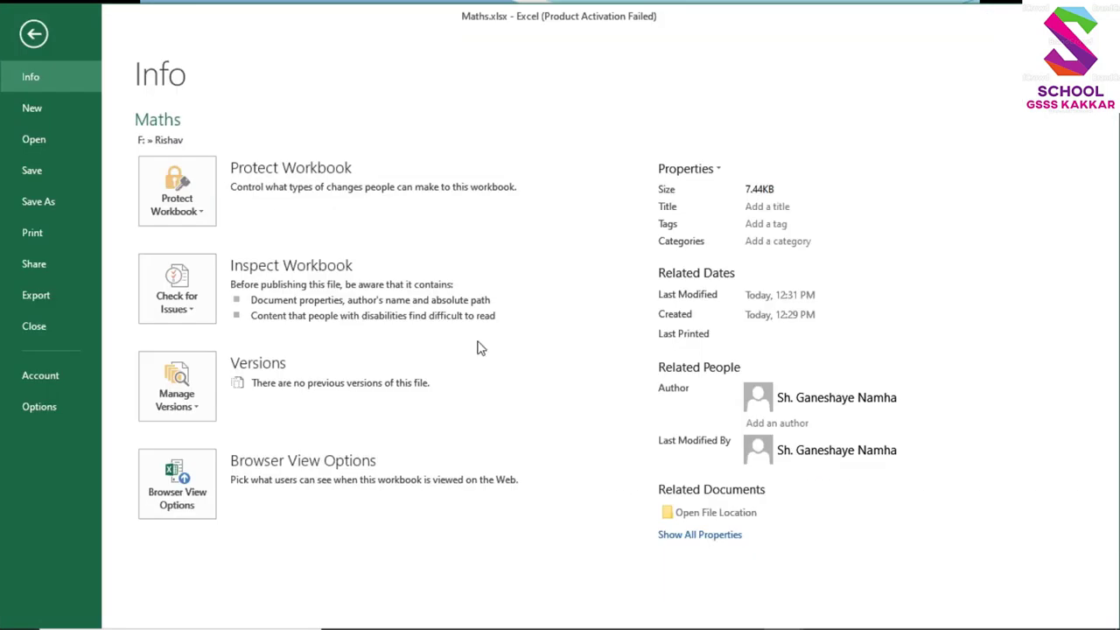
key(alt+Tab)
key(alt+Tab)
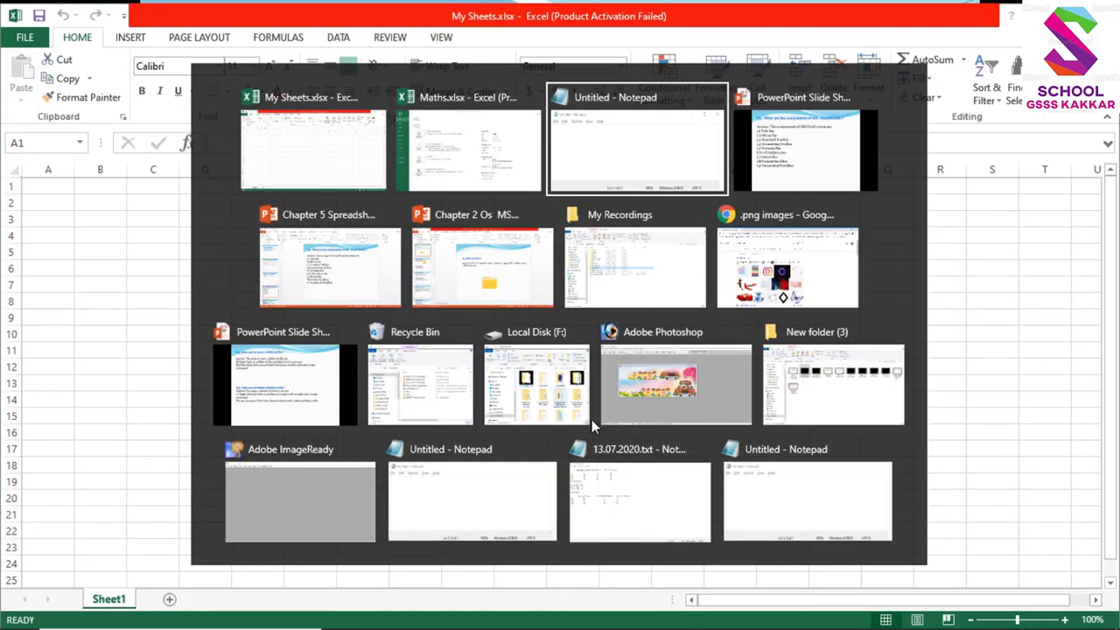
key(alt+Tab)
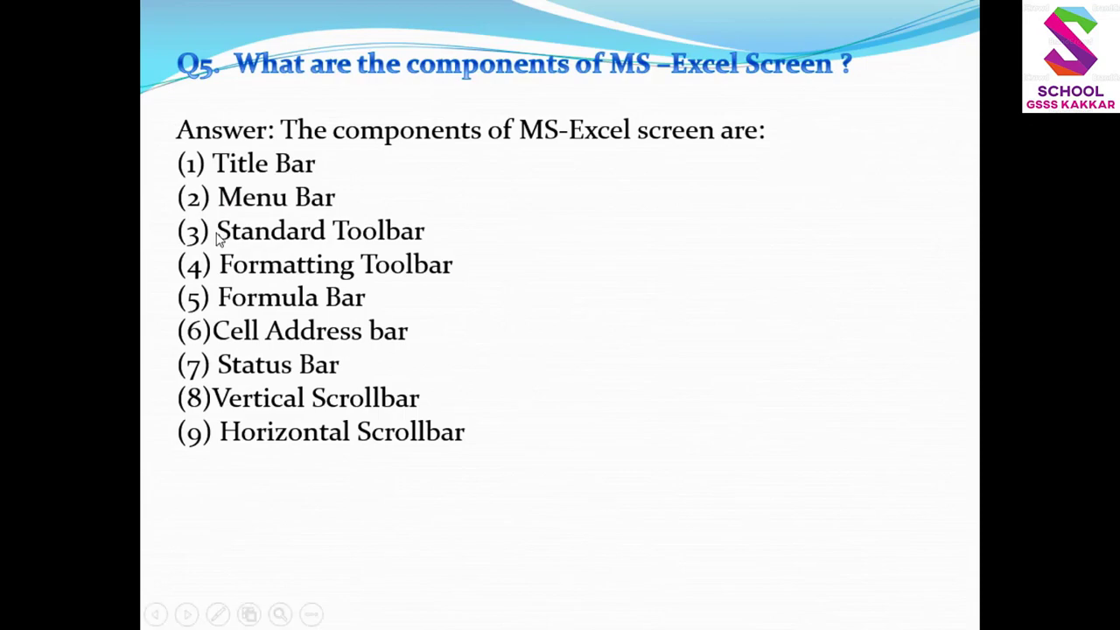
key(alt+Tab)
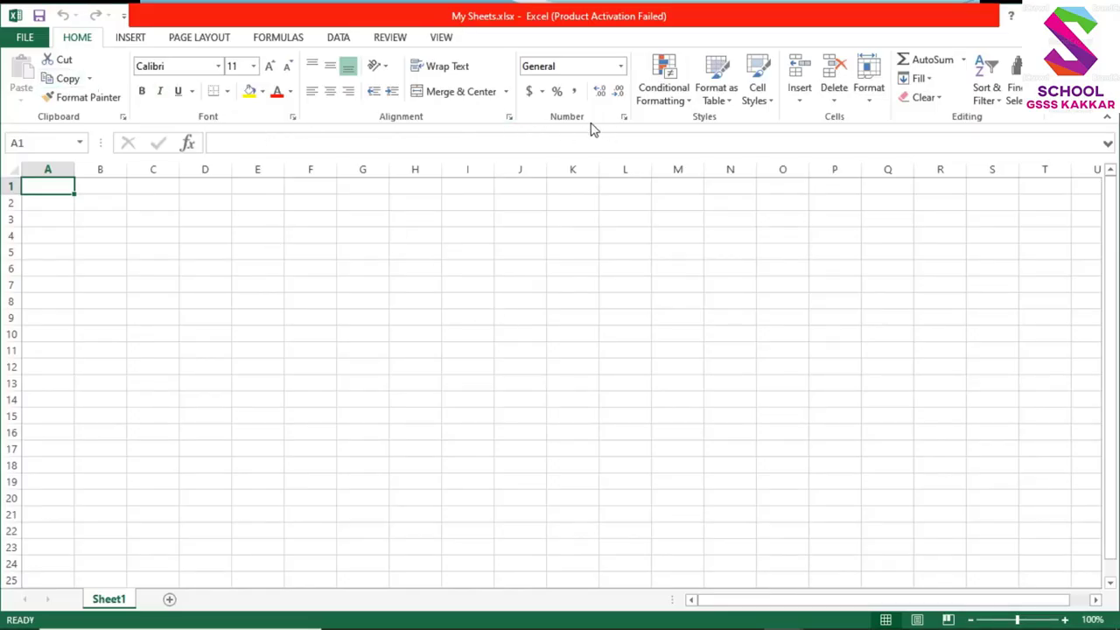
click(122, 39)
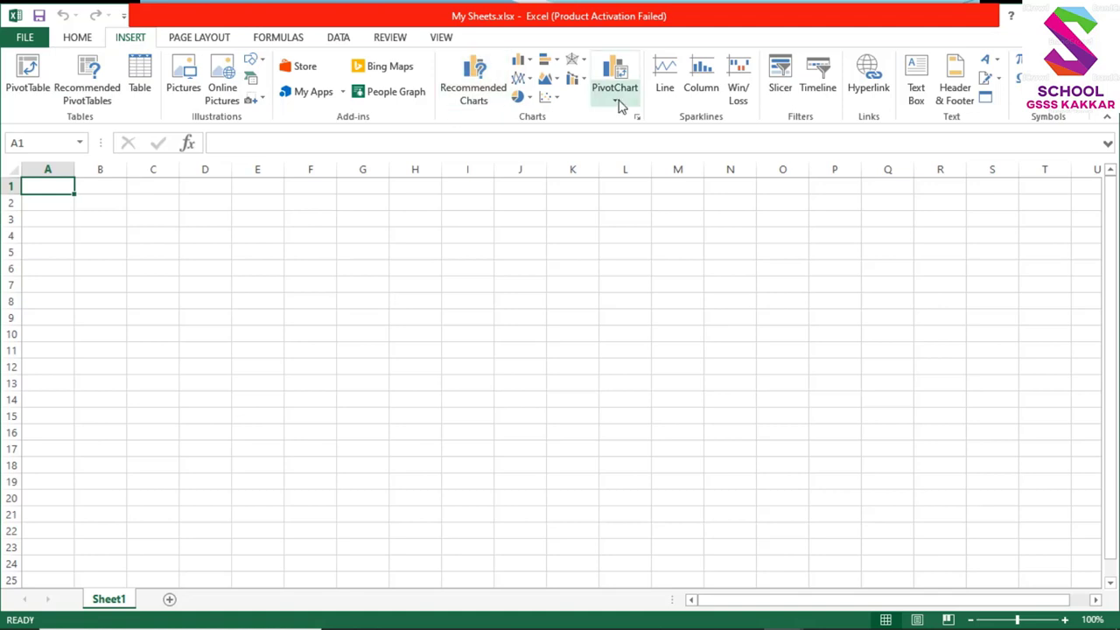
click(183, 39)
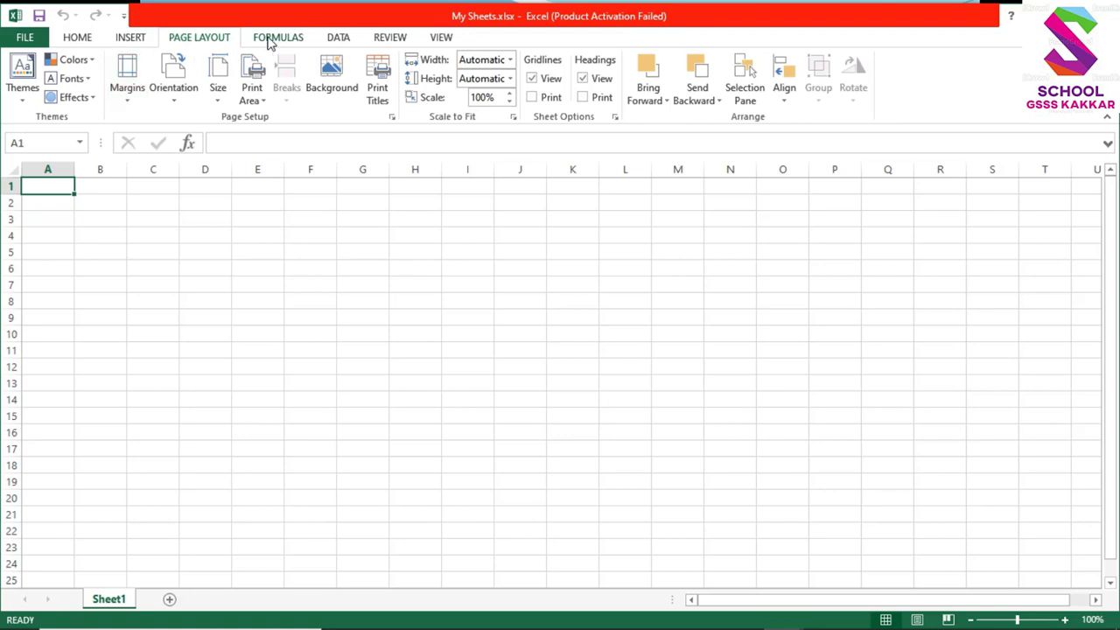
click(271, 41)
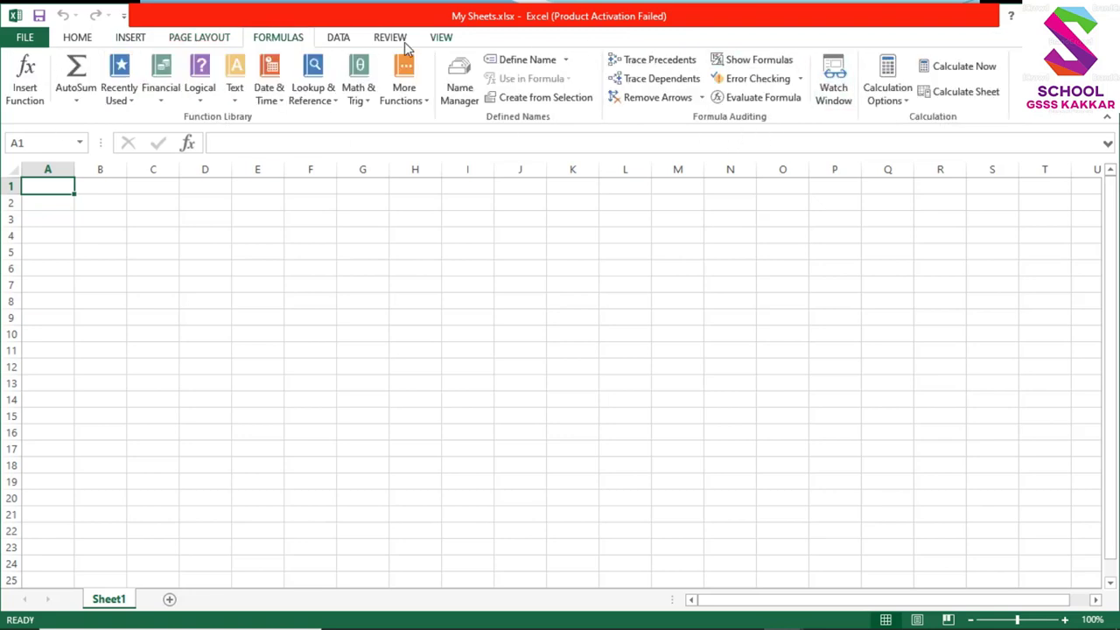
click(76, 39)
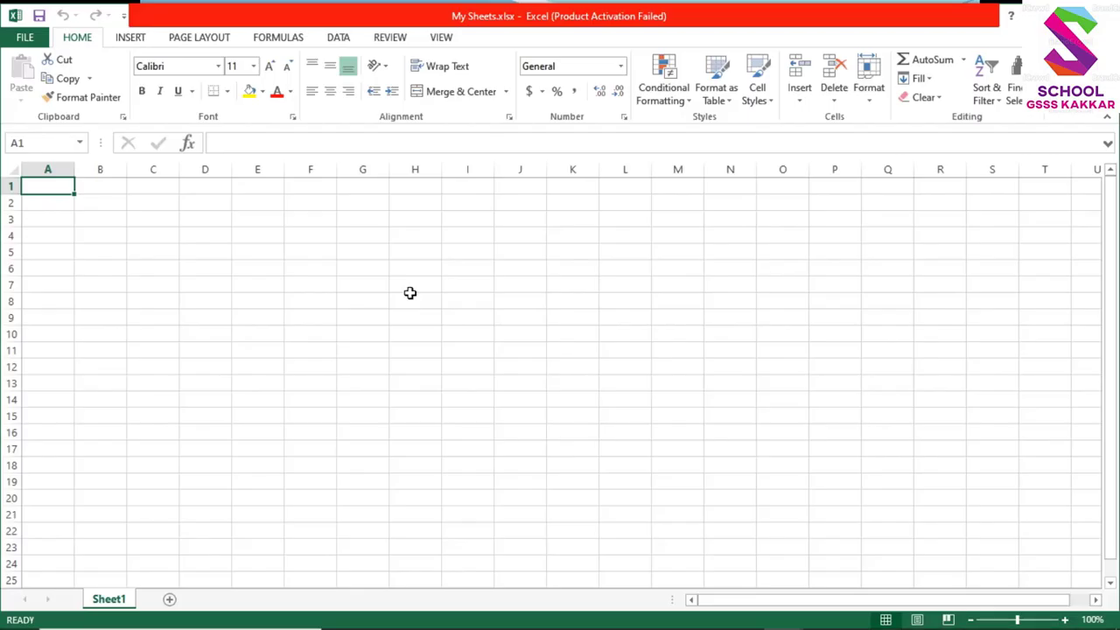
Enter 45 in D5 and 2 in E5
click(236, 145)
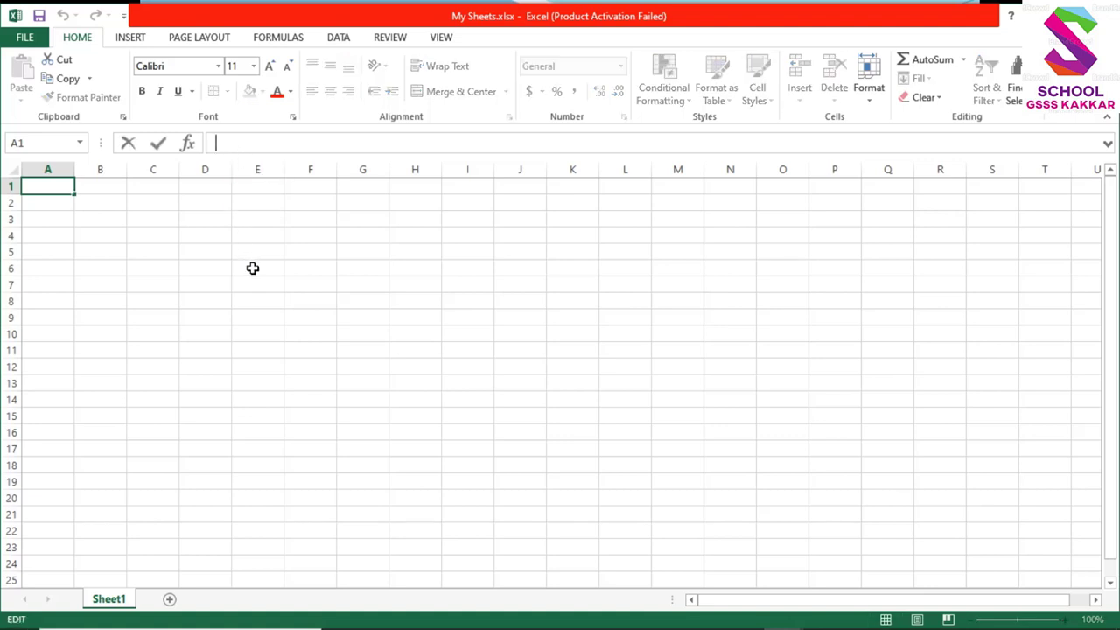
click(212, 253)
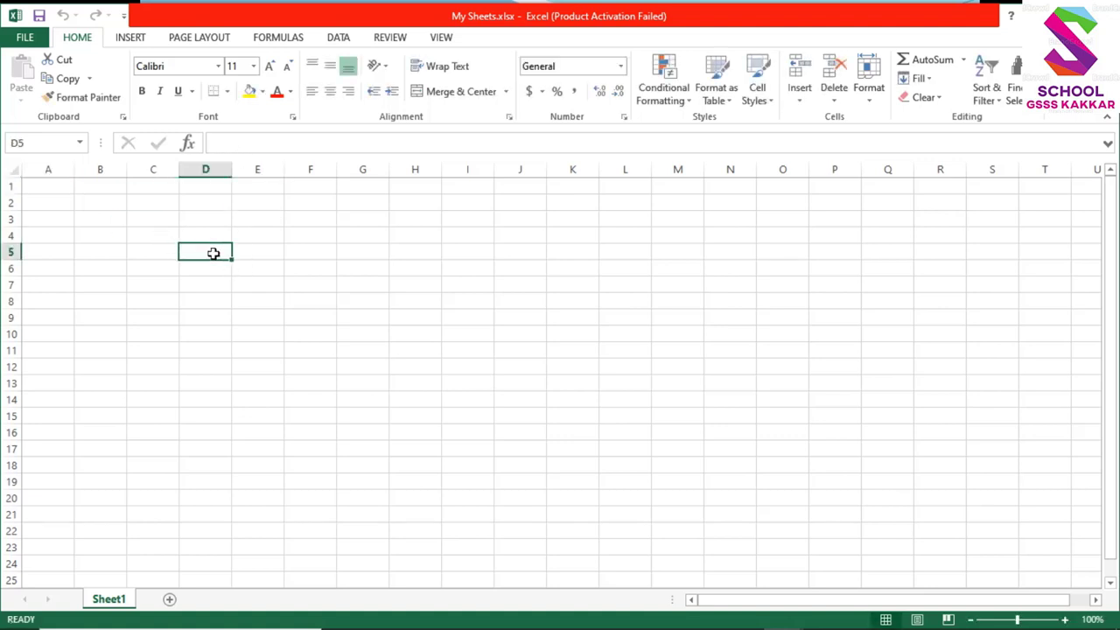
text(45)
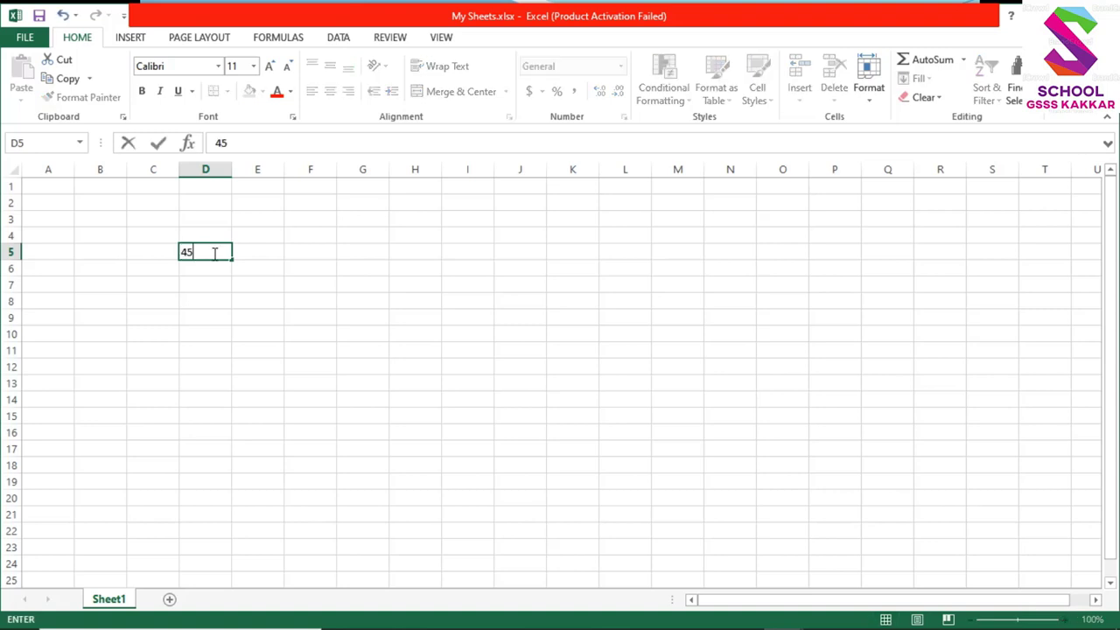
key(Tab)
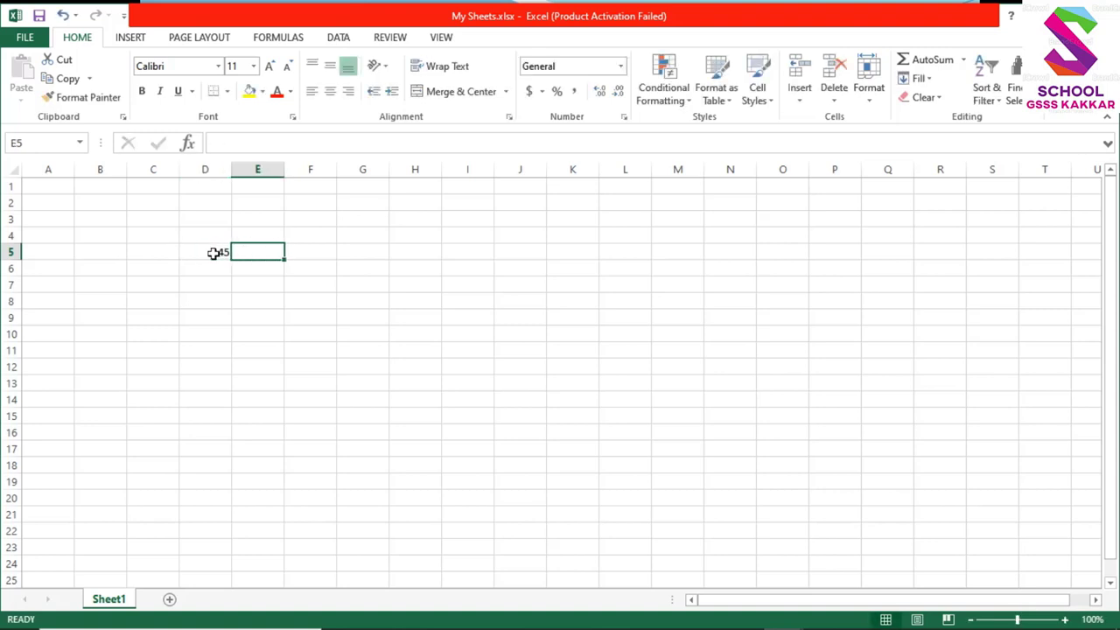
text(2)
key(Tab)
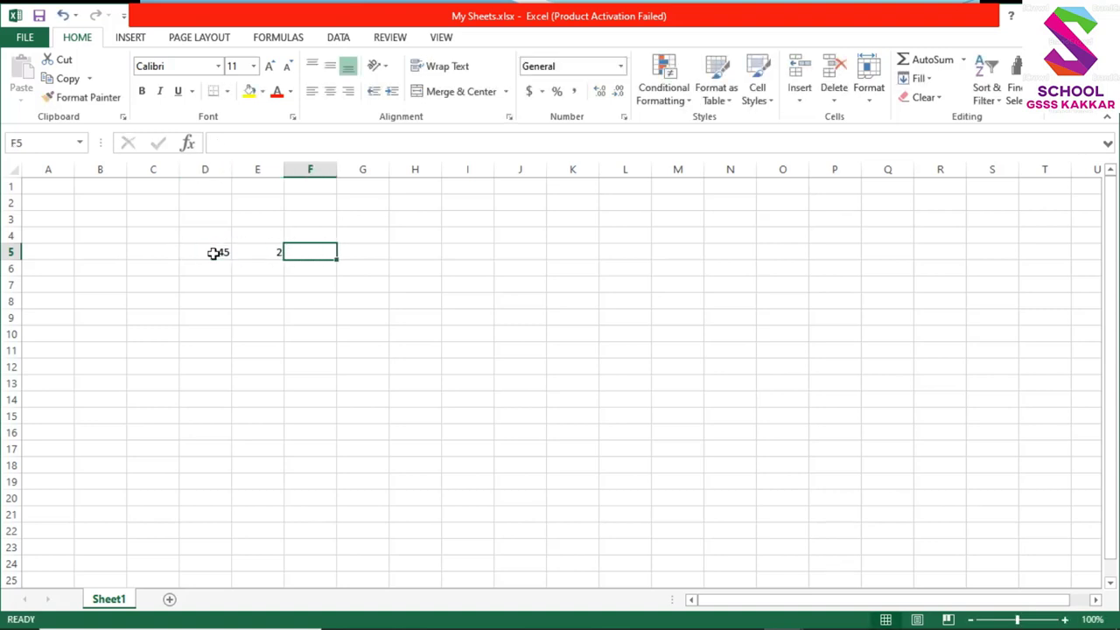
Put the formula =D5*E5 in F5 so it shows 90
text(=)
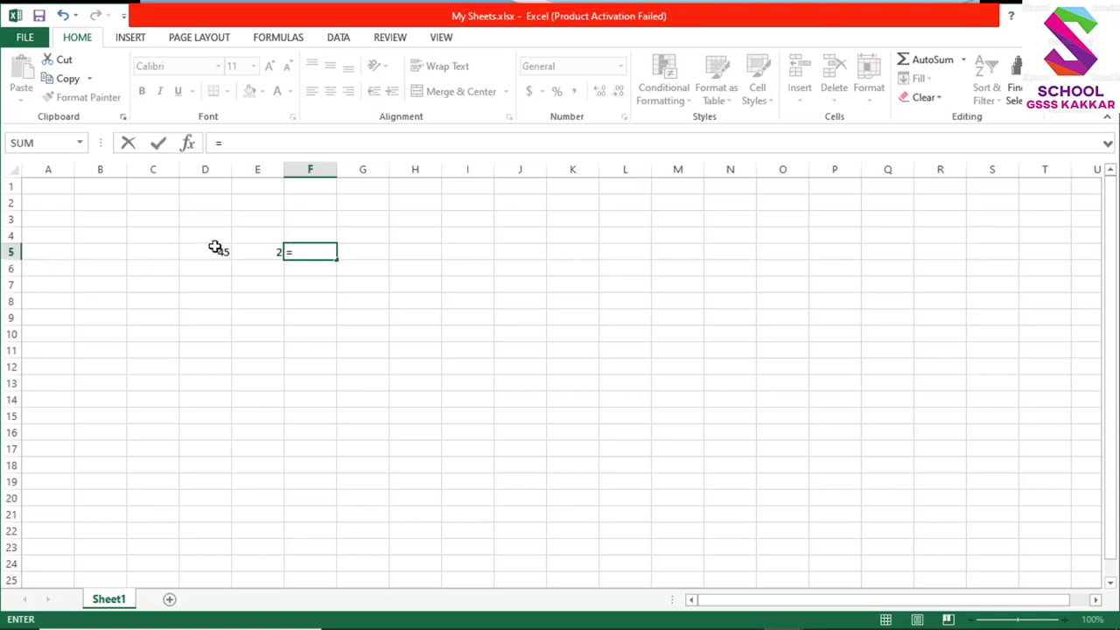
click(215, 251)
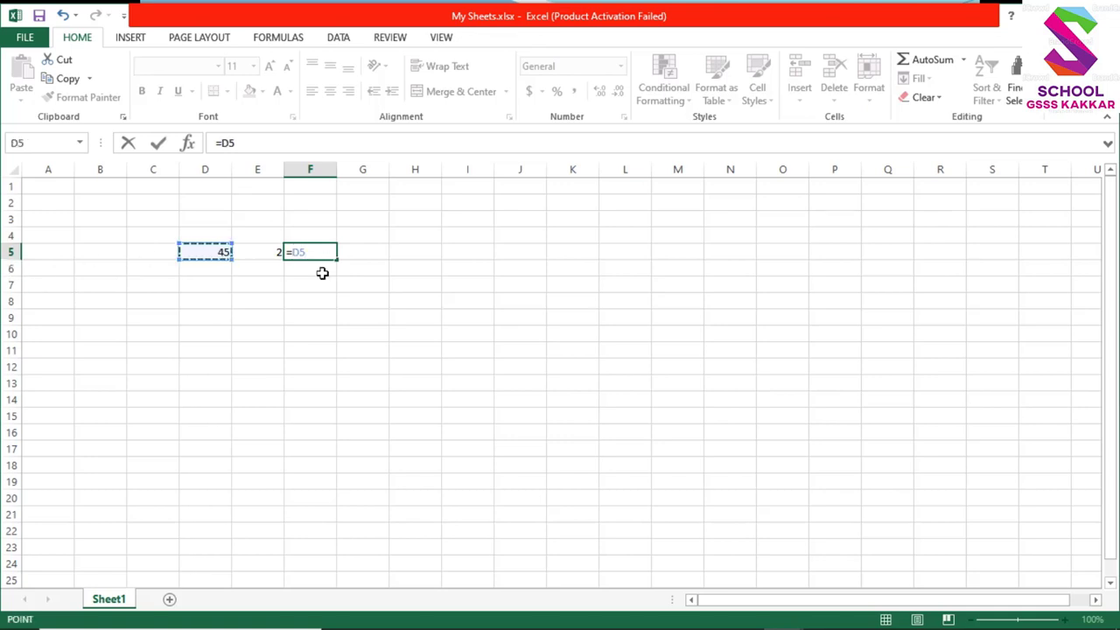
text(*)
text(e5)
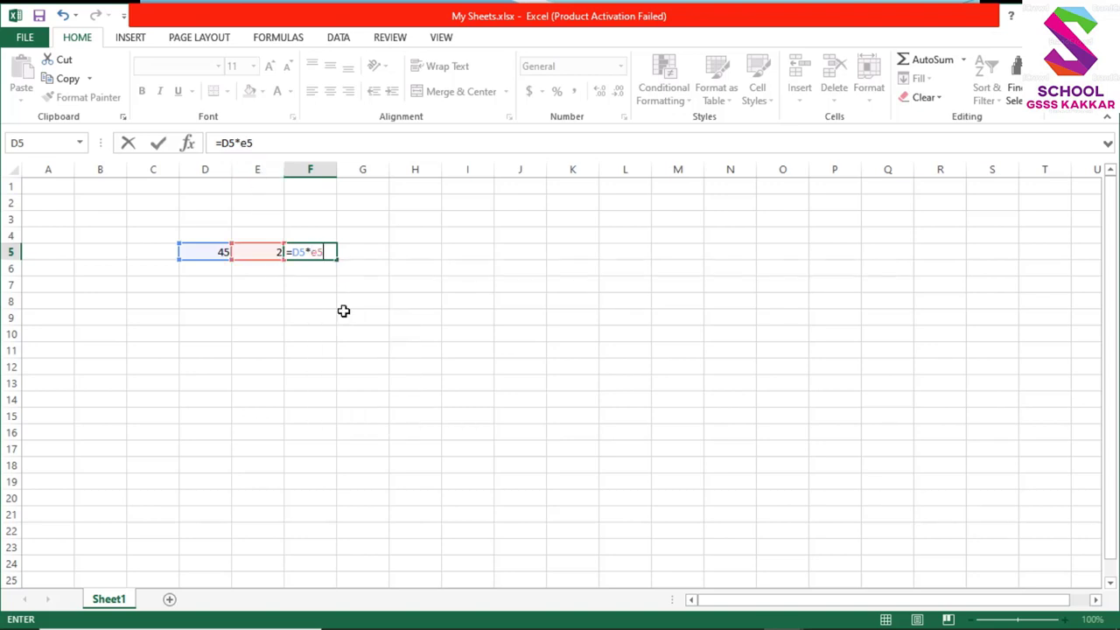
key(Return)
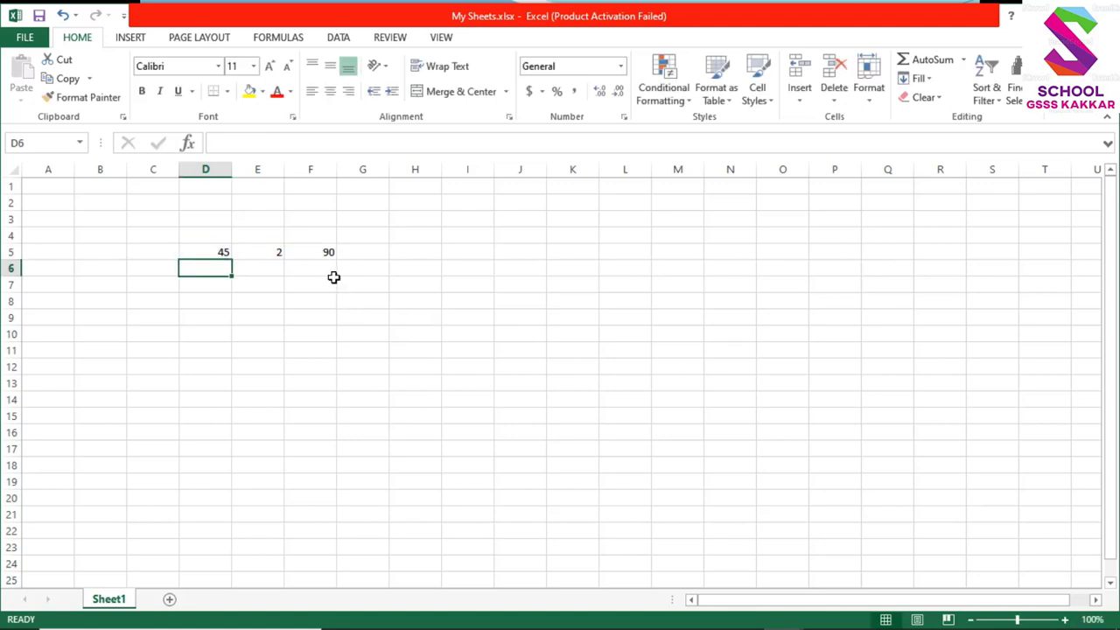
click(321, 254)
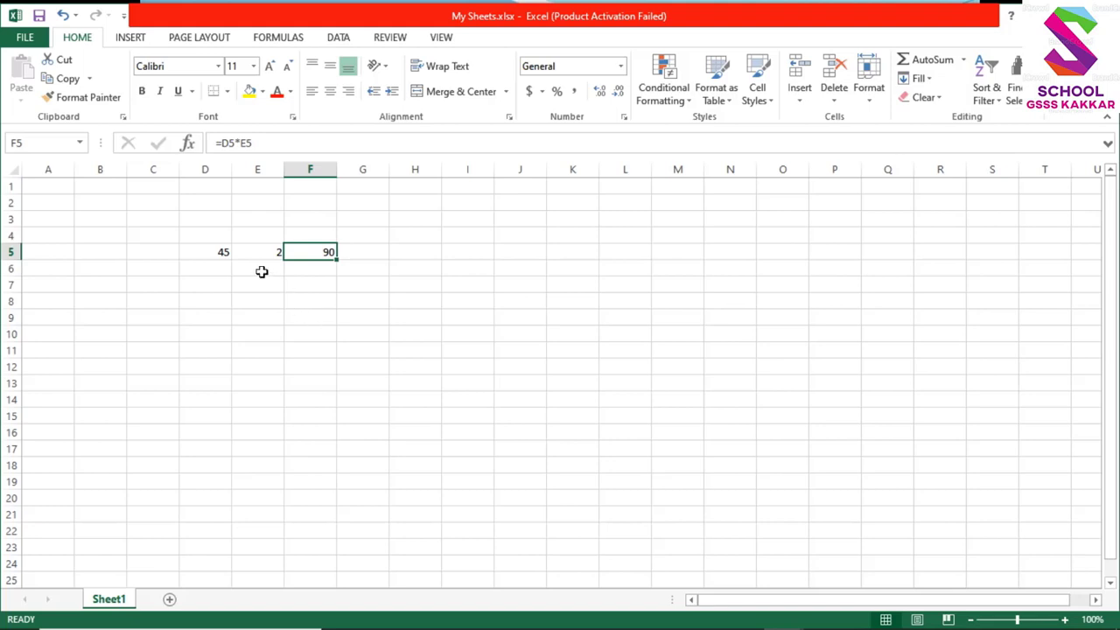
Select cells E6, E11, E5, D5 and E7 in turn, then select D5:E5 to read the sum of 47
click(261, 271)
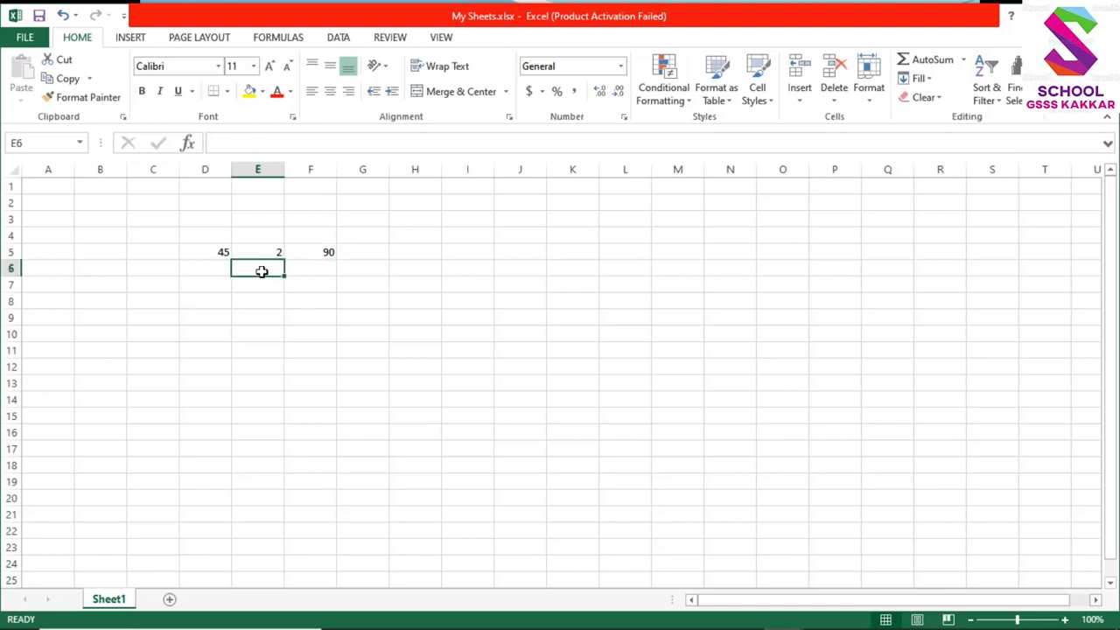
key(Down)
key(Down)
key(Down)
key(Down)
key(Down)
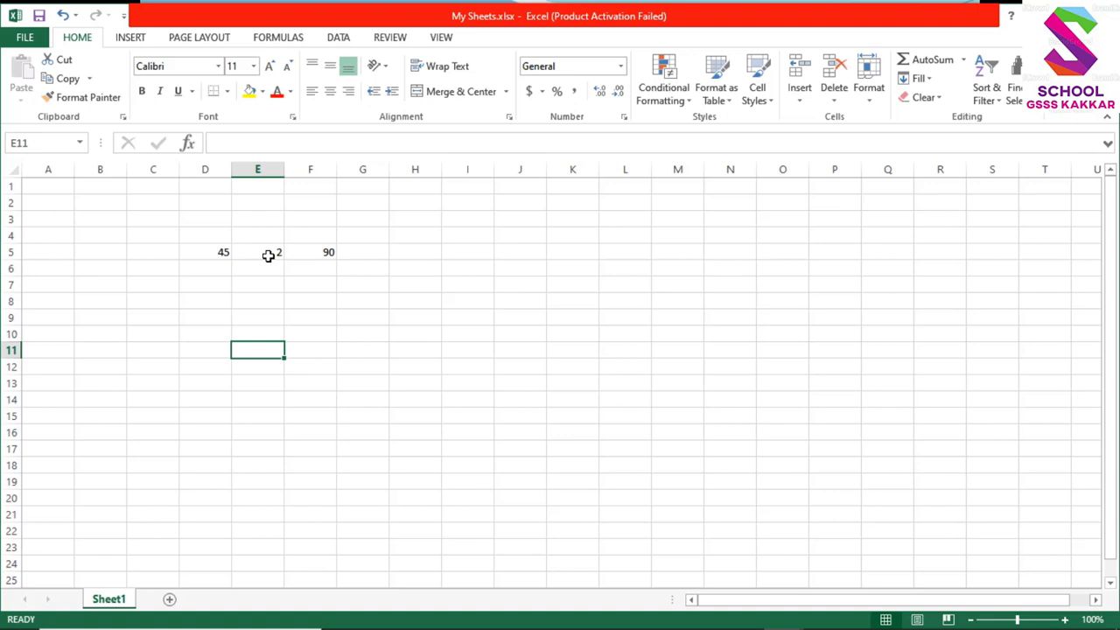
click(269, 256)
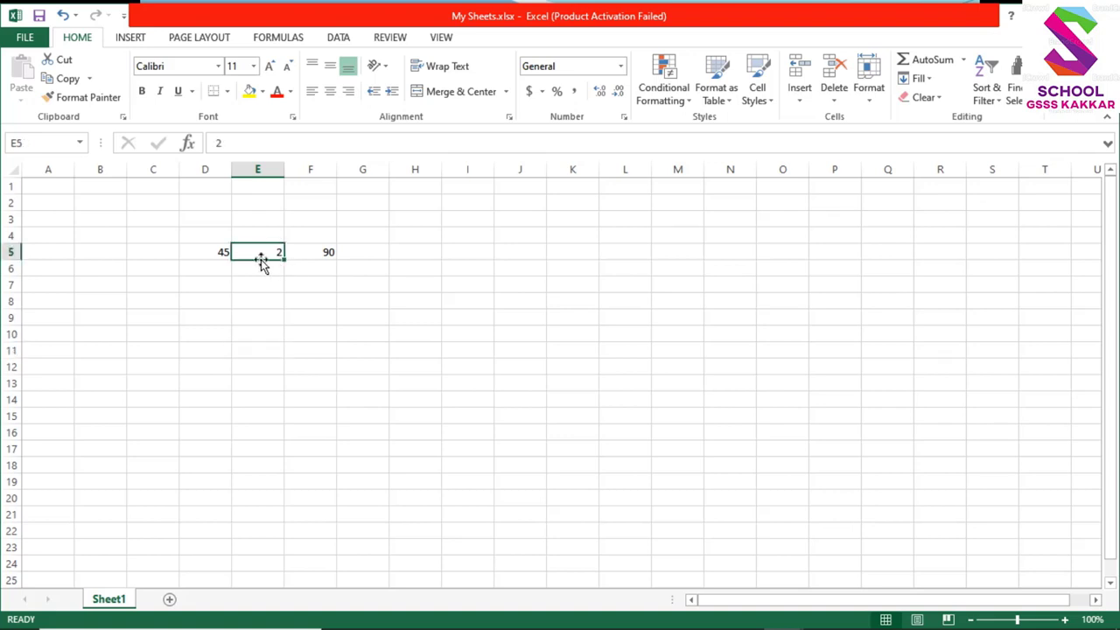
click(222, 253)
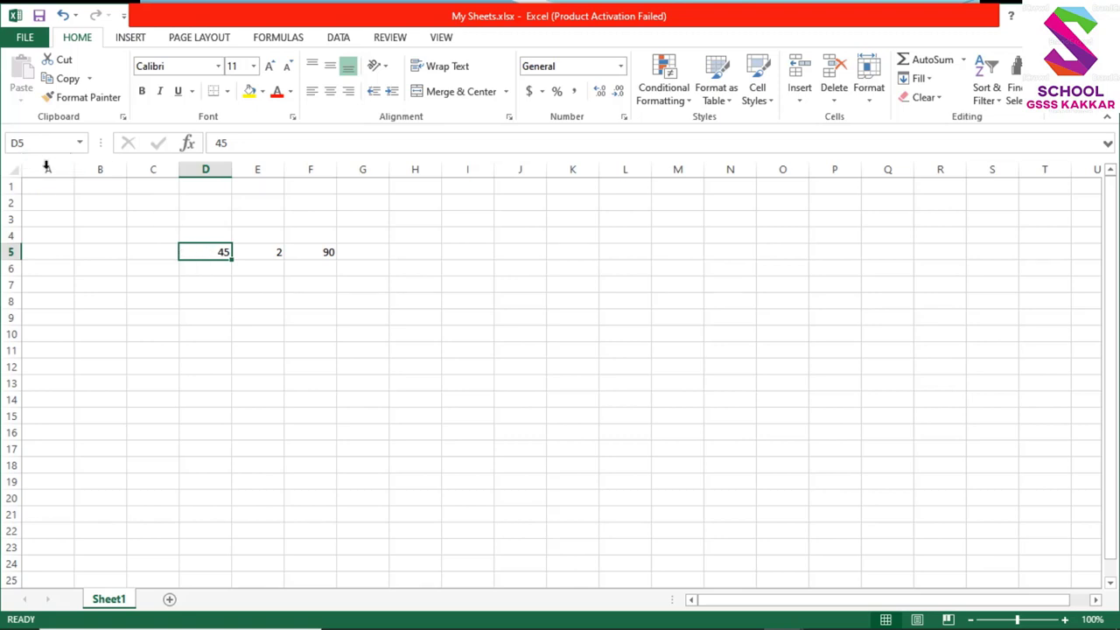
click(253, 255)
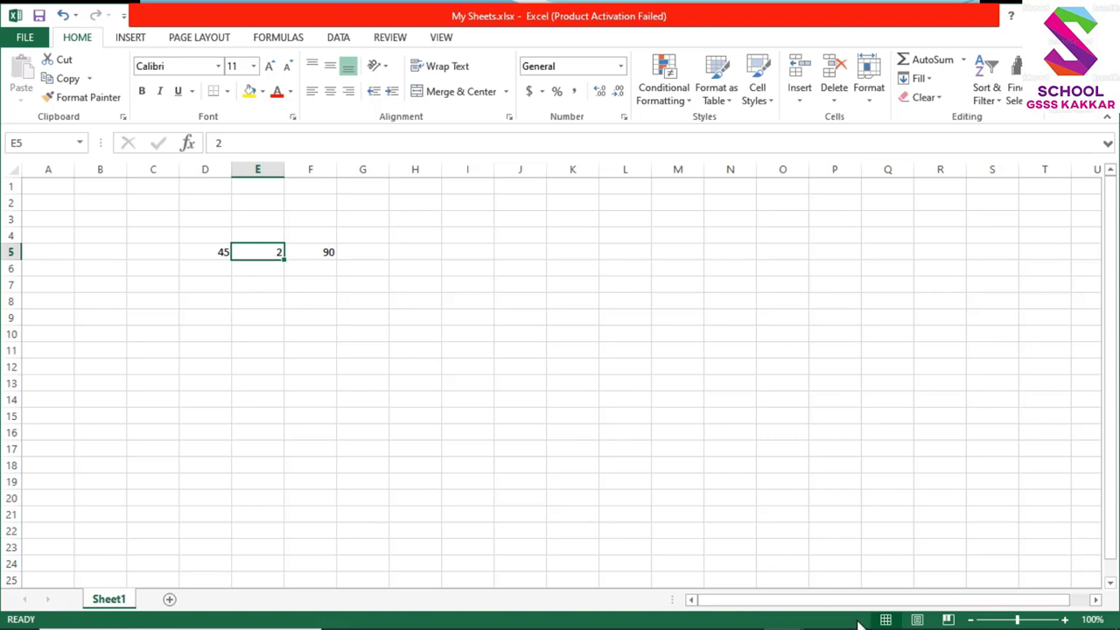
click(259, 279)
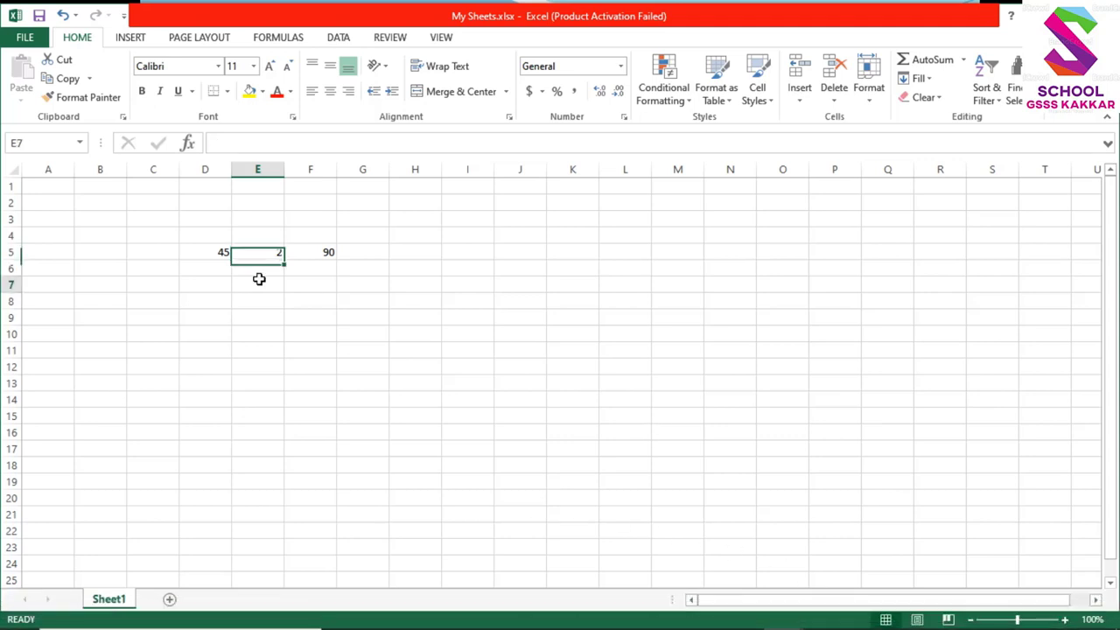
drag(219, 253, 258, 251)
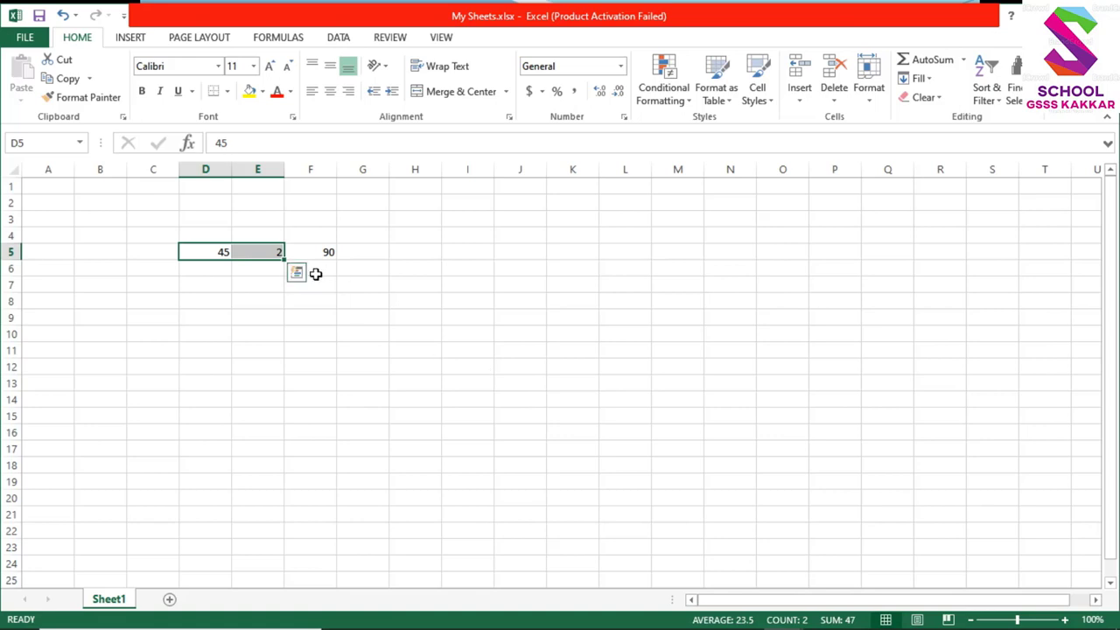
Type a long series of numbers down column D from D6 to D39
mouse_move(282, 263)
click(207, 270)
text(34)
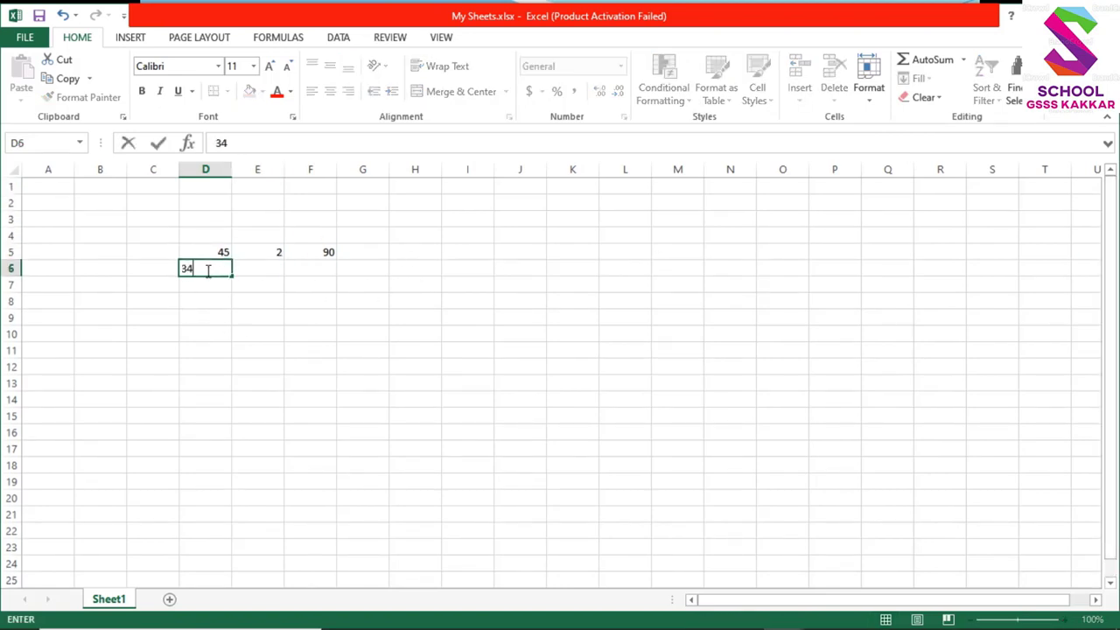
text( 4343 43 43 43 43 )
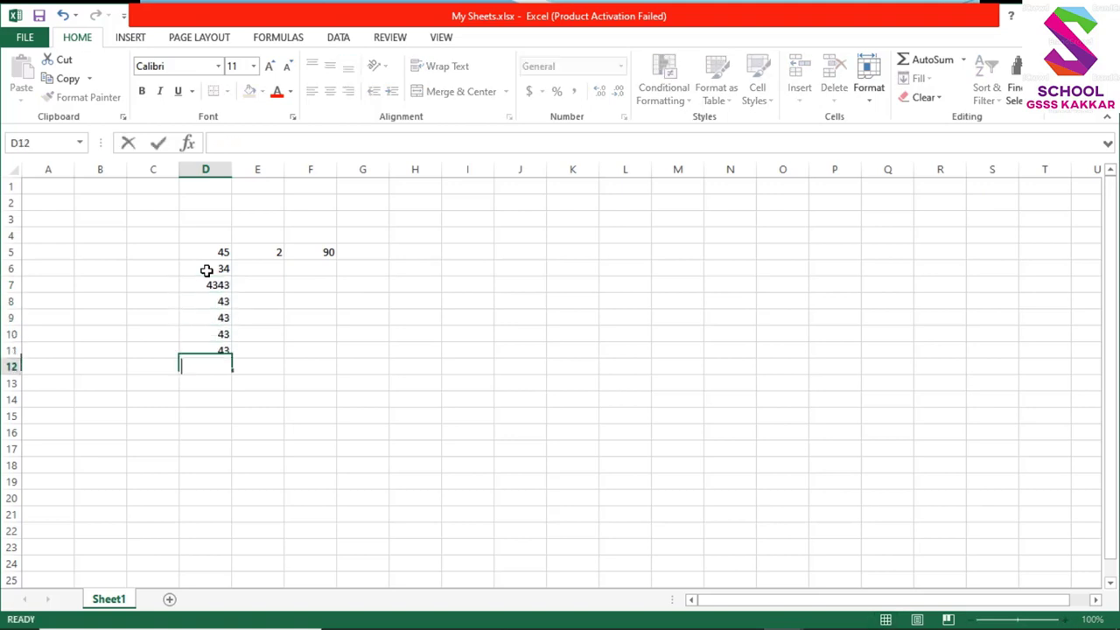
text(43 4 34 34 34 232 32 3 4 4 34 )
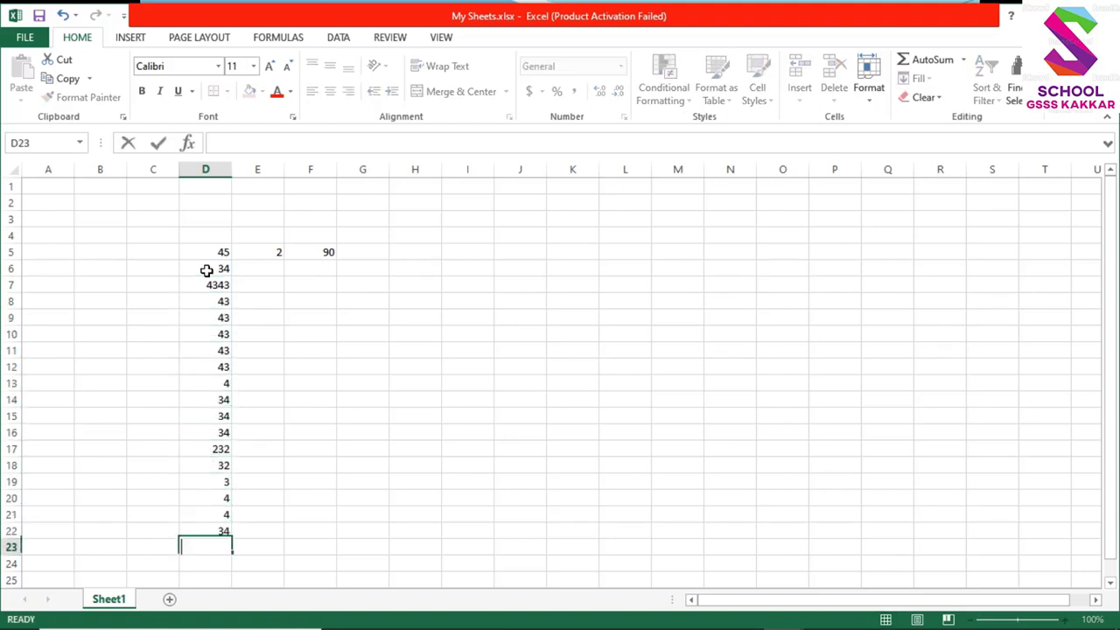
text(345 34 3 53 54 5 45 4 34 3 43 43)
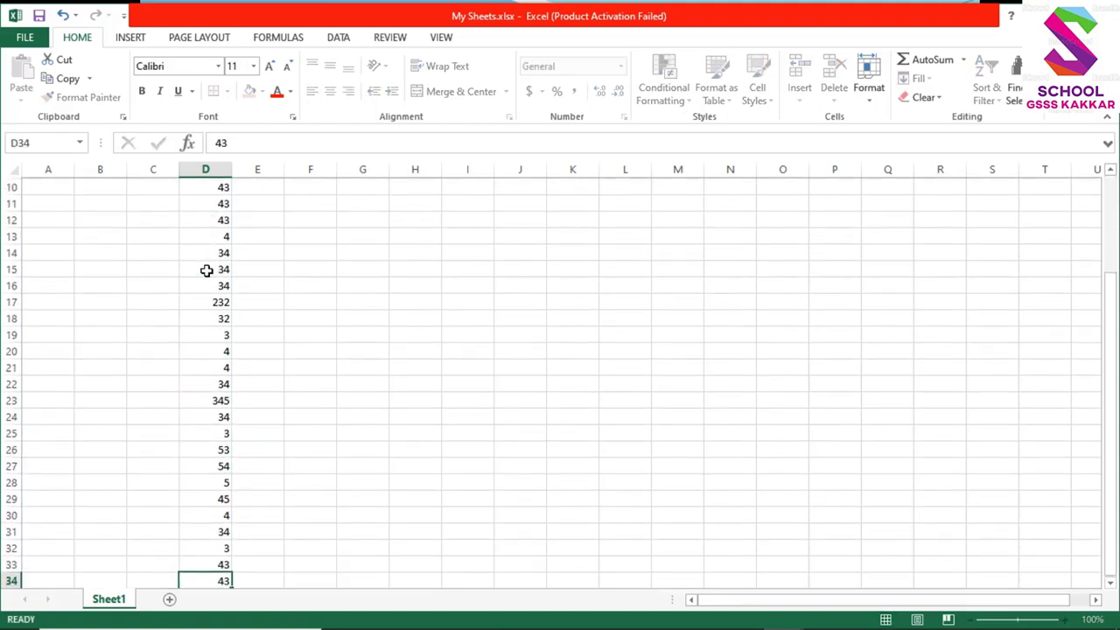
text( 4 34 3 43 4)
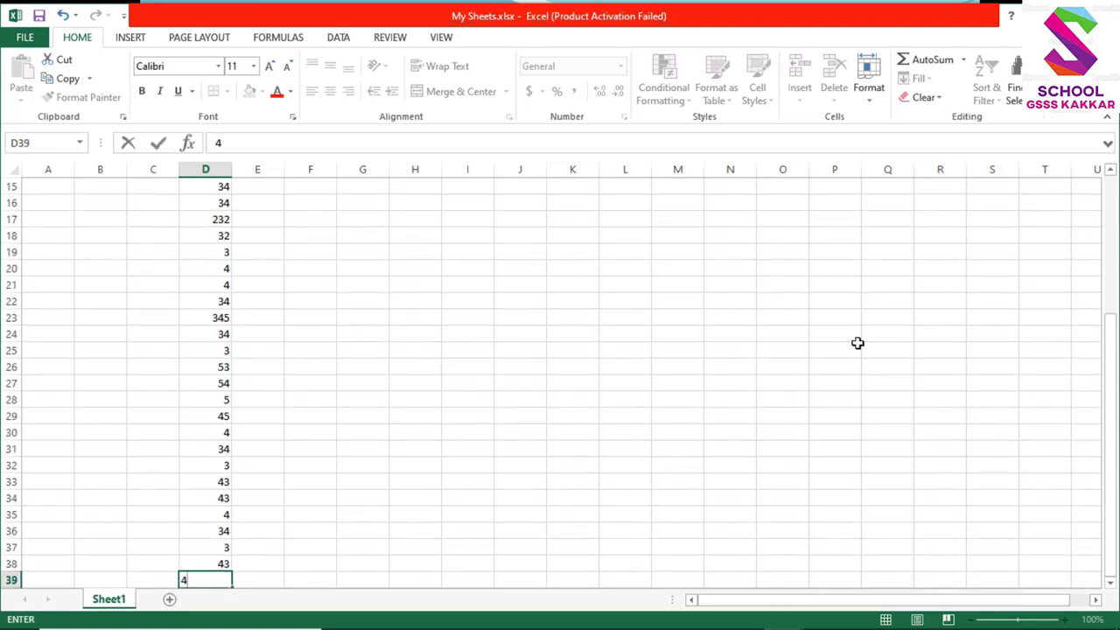
mouse_move(1114, 378)
mouse_down()
mouse_move(1113, 435)
mouse_move(1113, 235)
mouse_up()
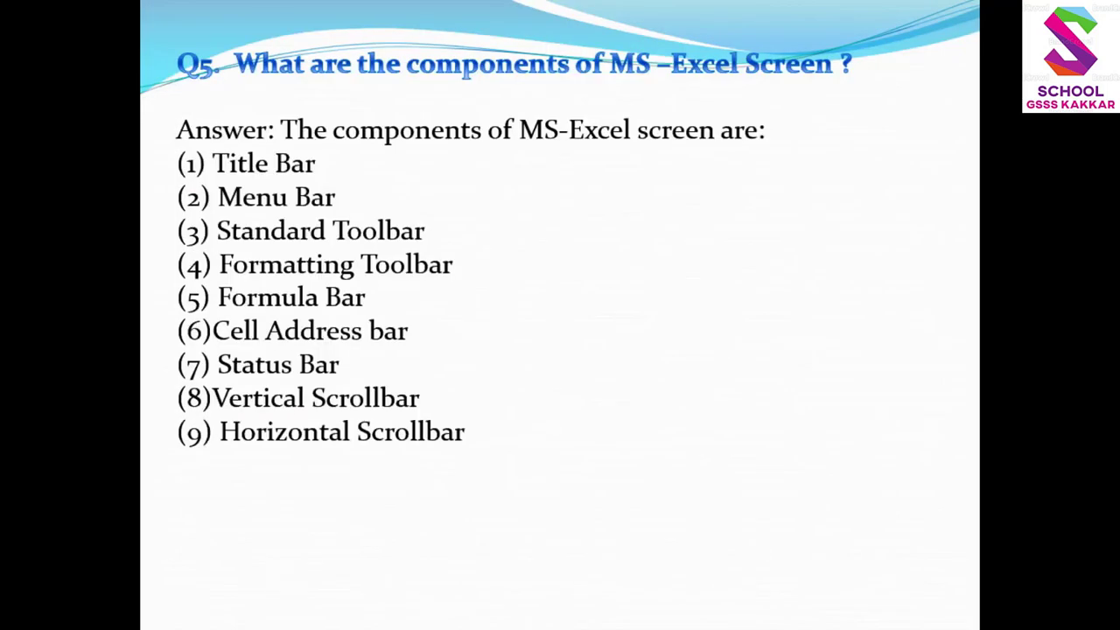
Back in Excel, fill row 25 from I25 to AE25 with numbers like 5, 56, 566 and 65
key(alt+Tab)
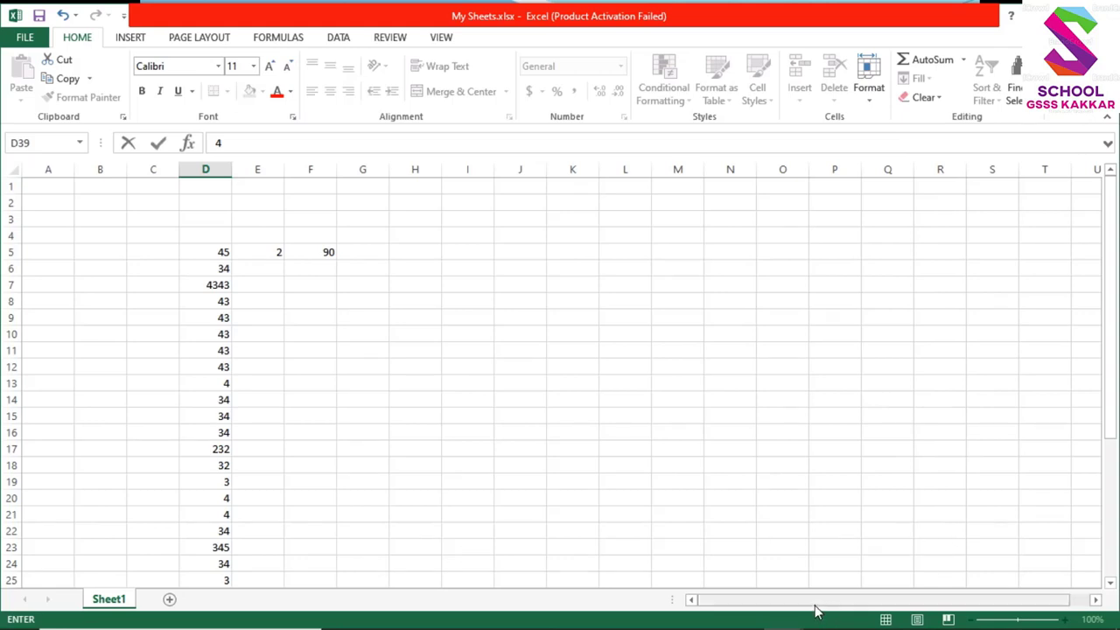
drag(815, 605, 832, 602)
click(405, 576)
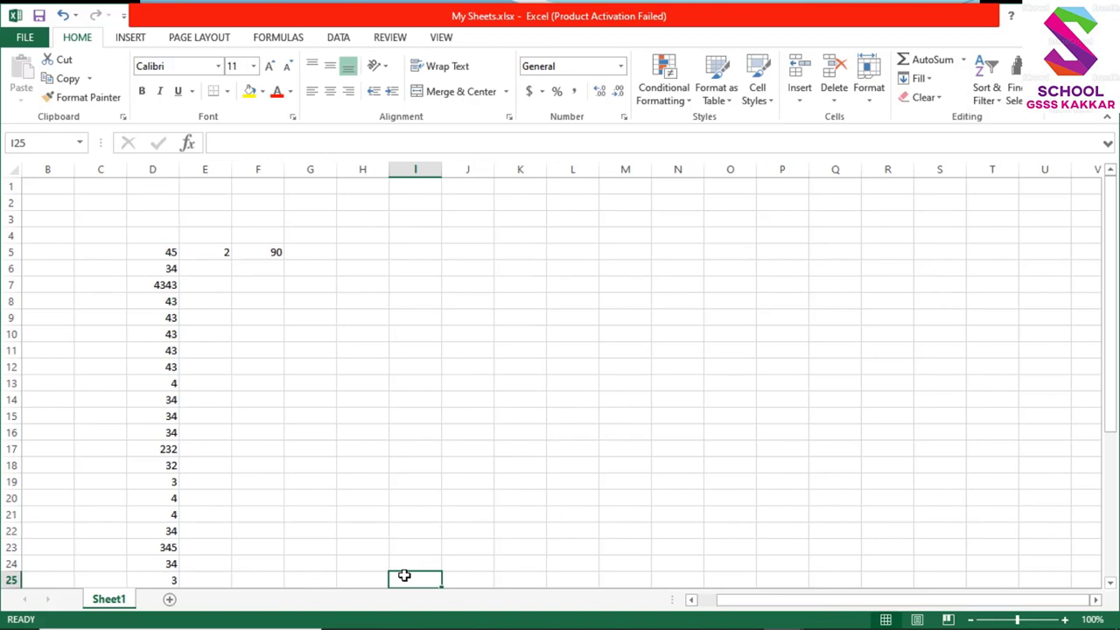
text(5		5	5	5	56	5	56	56)
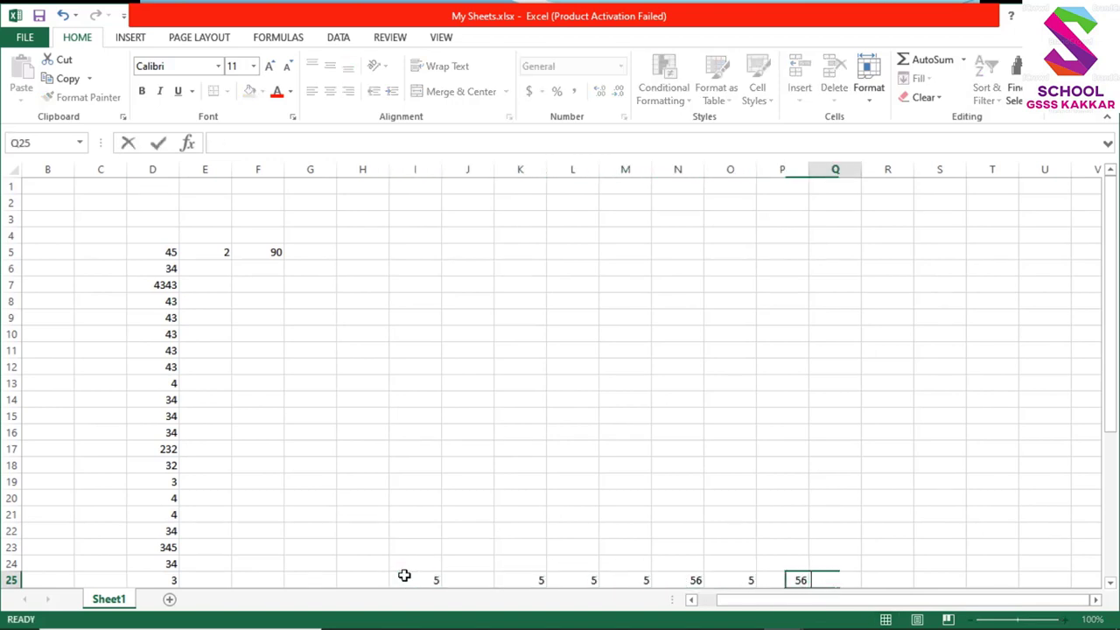
text(6	5	65	6	5	65	65	6	56	5	65)
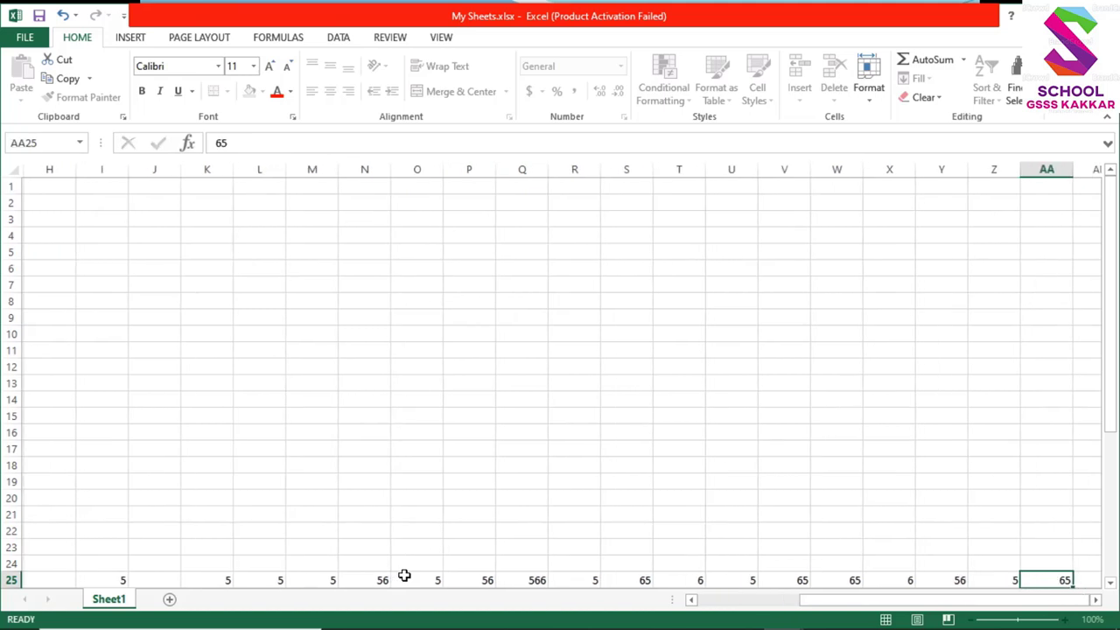
text(	65		56	56)
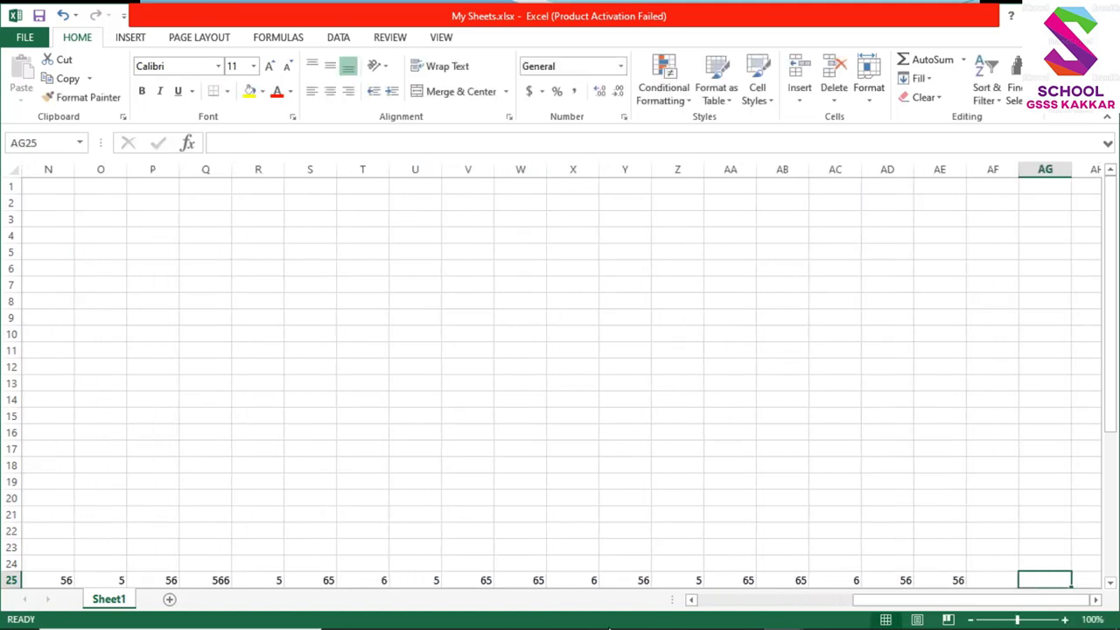
drag(905, 603, 761, 615)
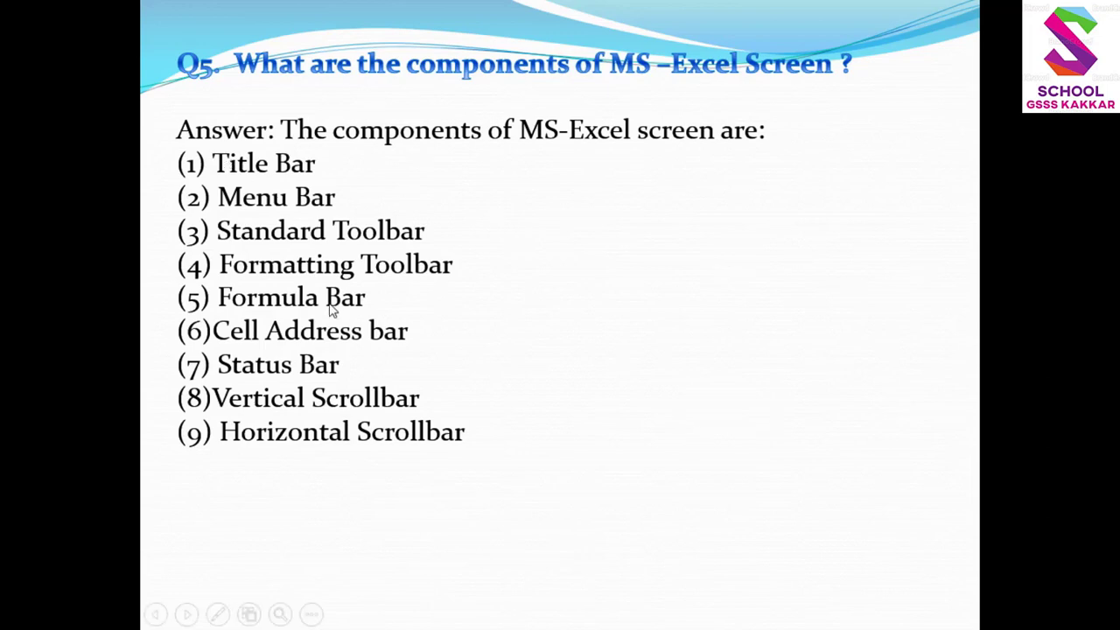
Switch from the PowerPoint slideshow back to My Sheets.xlsx in Excel
key(alt+Tab)
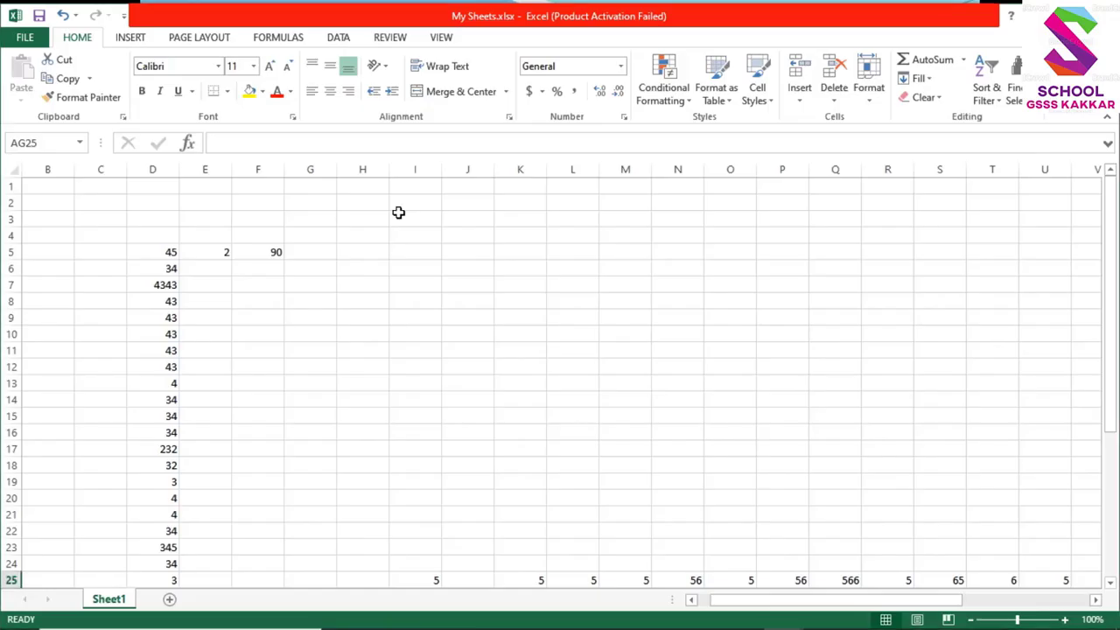